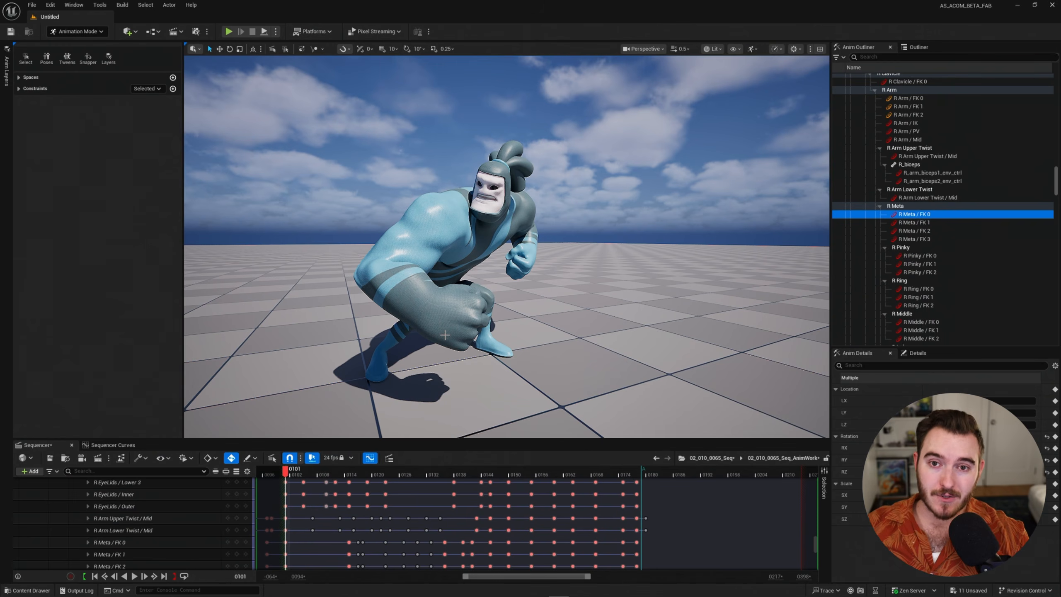
Open the Control Rig Pose library and dock it between the viewport and the Anim Outliner
left_click_drag(571, 264, 535, 268, "alt")
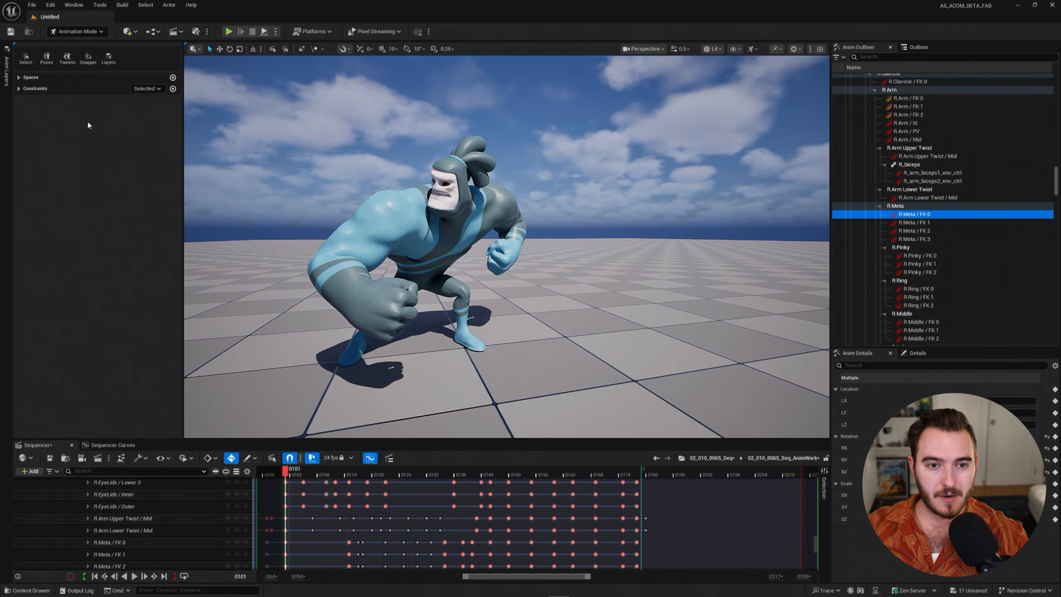
left_click(42, 61)
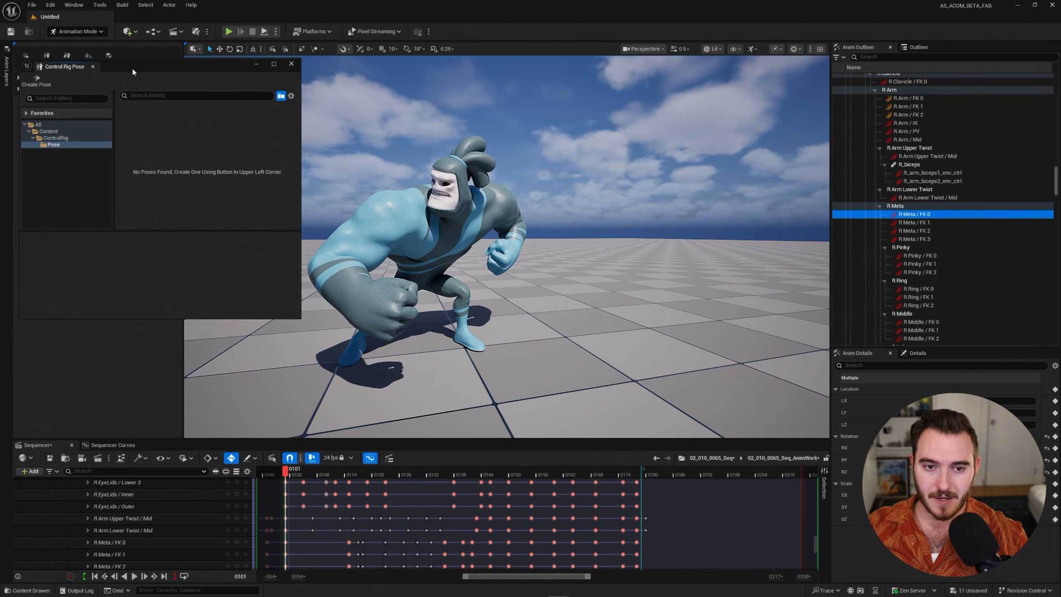
left_click_drag(132, 66, 794, 149)
right_click_drag(336, 210, 287, 222)
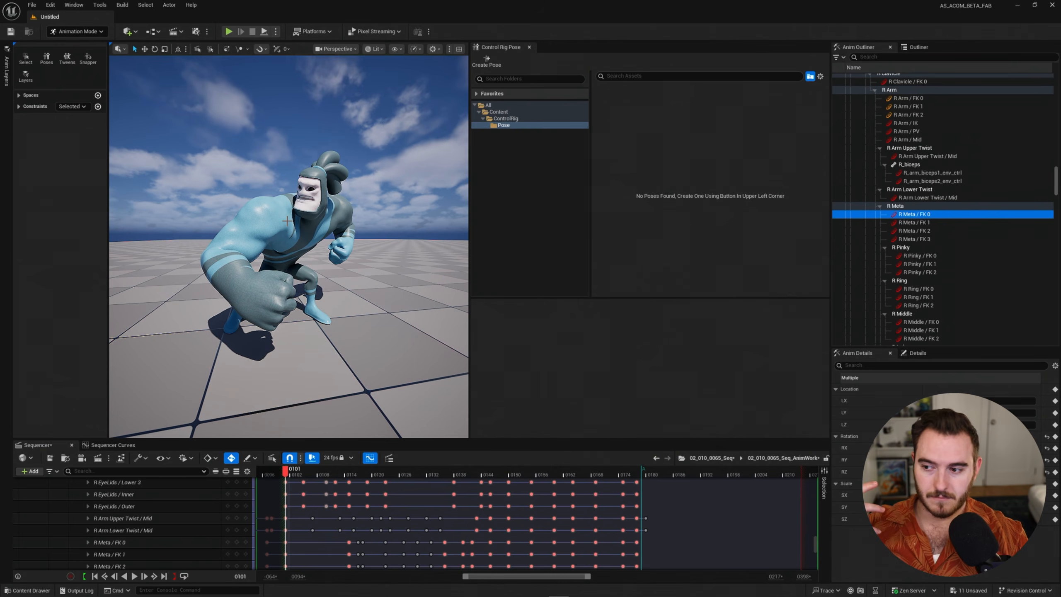
Show the rig controls and select all right-hand controls from the R Meta group through R Thumb / FK 3
key("g")
right_click_drag(287, 220, 347, 218)
right_click_drag(347, 219, 359, 218)
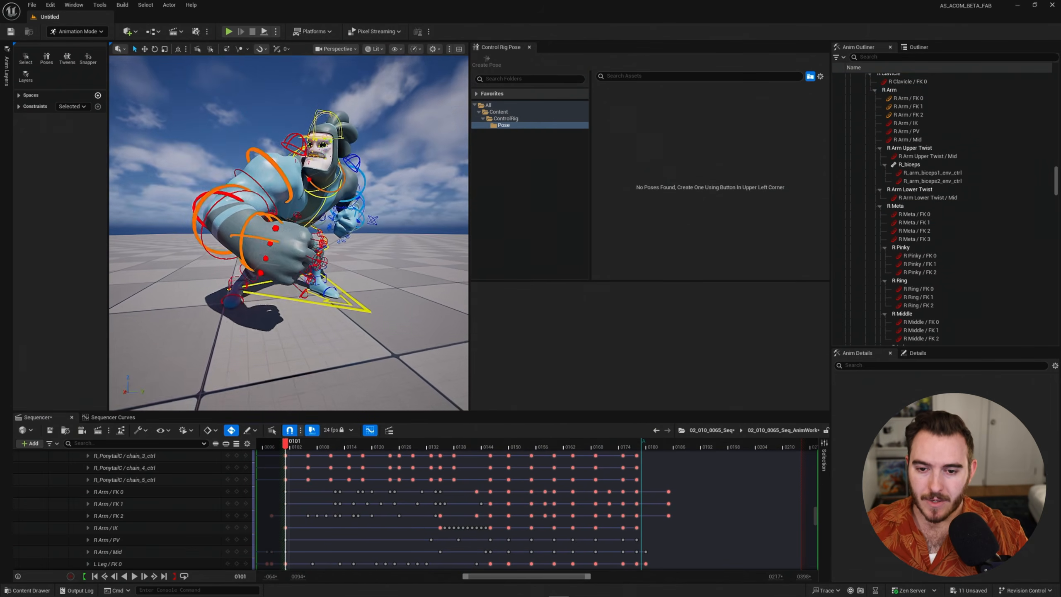
right_click_drag(289, 233, 222, 263)
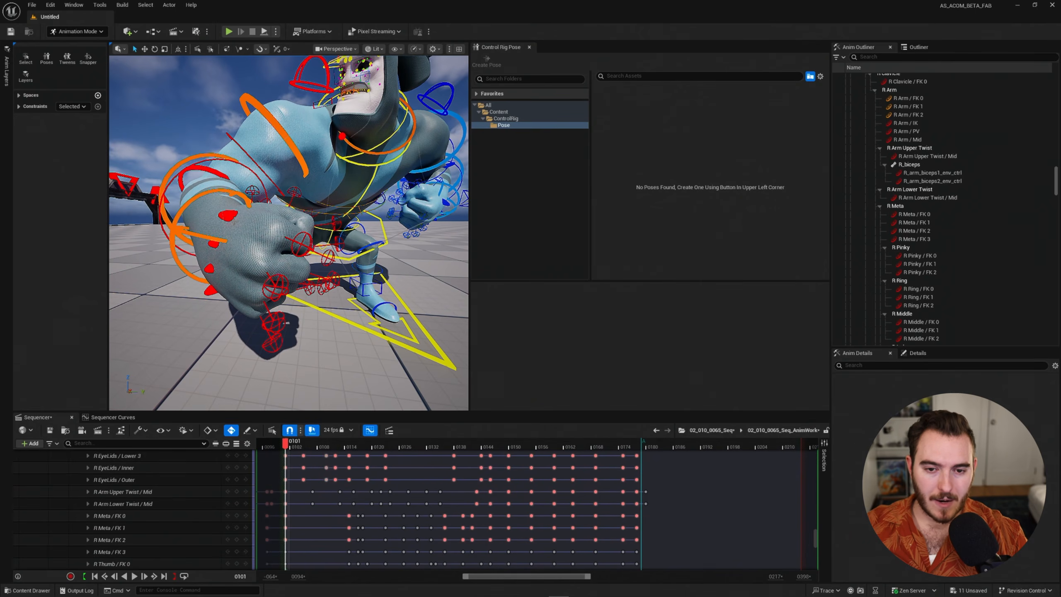
left_click(228, 217)
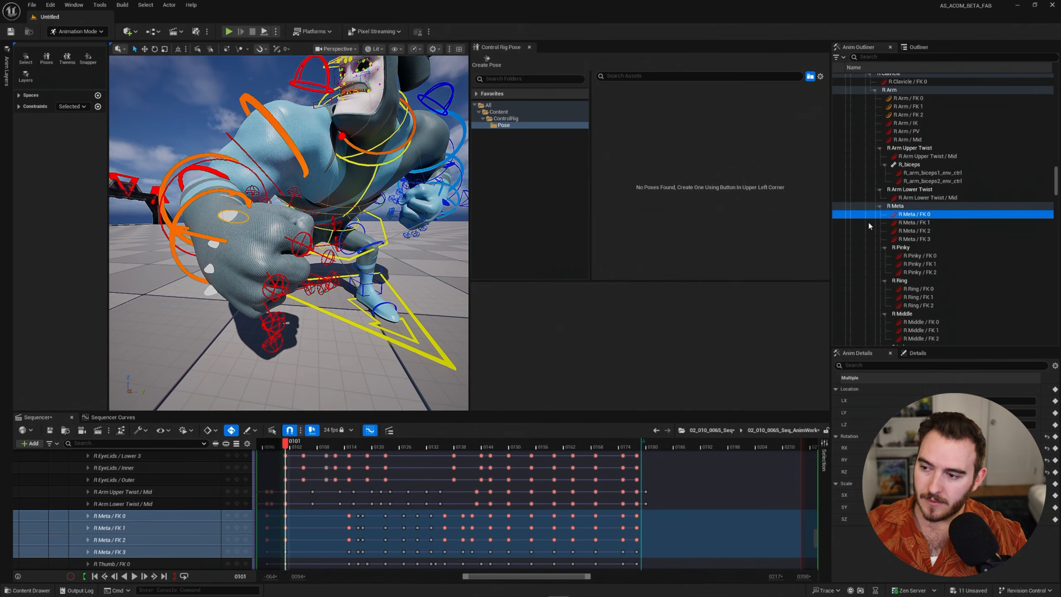
left_click(905, 206)
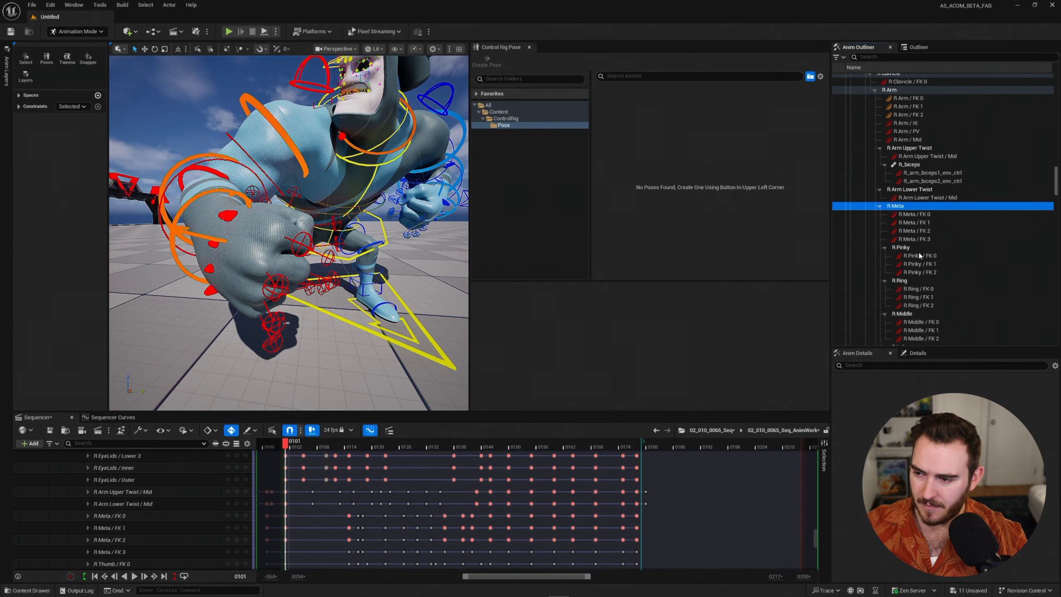
scroll(912, 239, "down", 4)
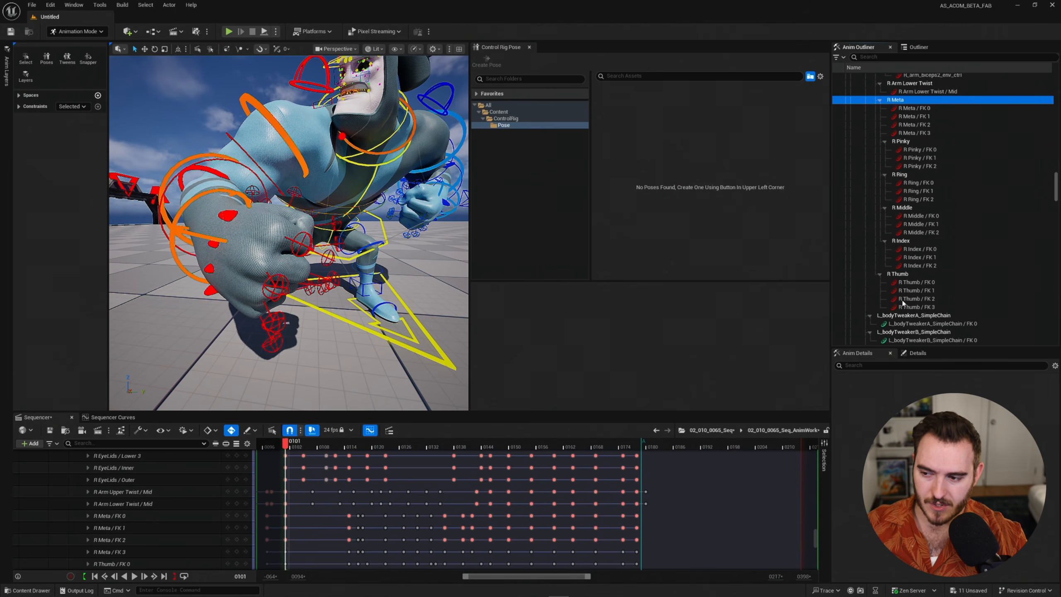
left_click(914, 310, "shift")
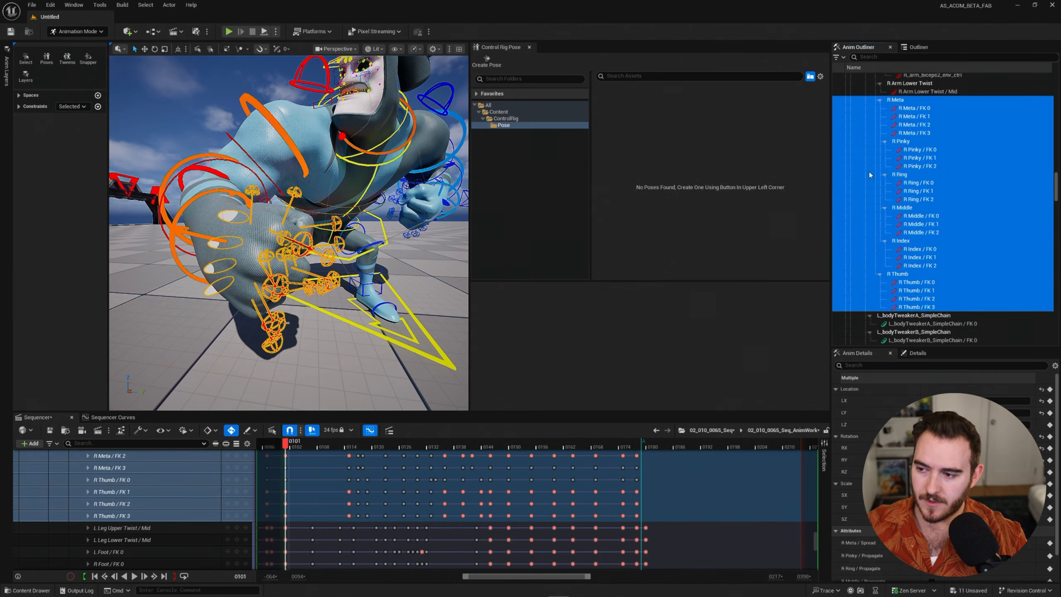
scroll(921, 280, "up", 1)
scroll(921, 280, "up", 3)
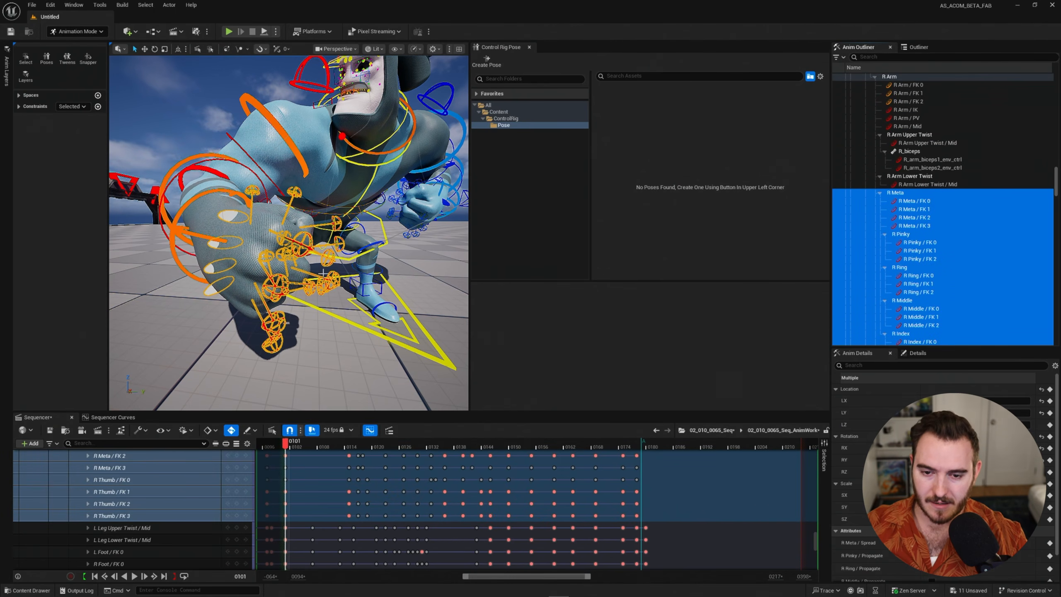
Hide the rig controls in the viewport and save the selected right-hand controls as a pose asset named Fist_R
left_click_drag(324, 273, 376, 268, "alt")
right_click_drag(323, 273, 355, 273, "alt")
key("g")
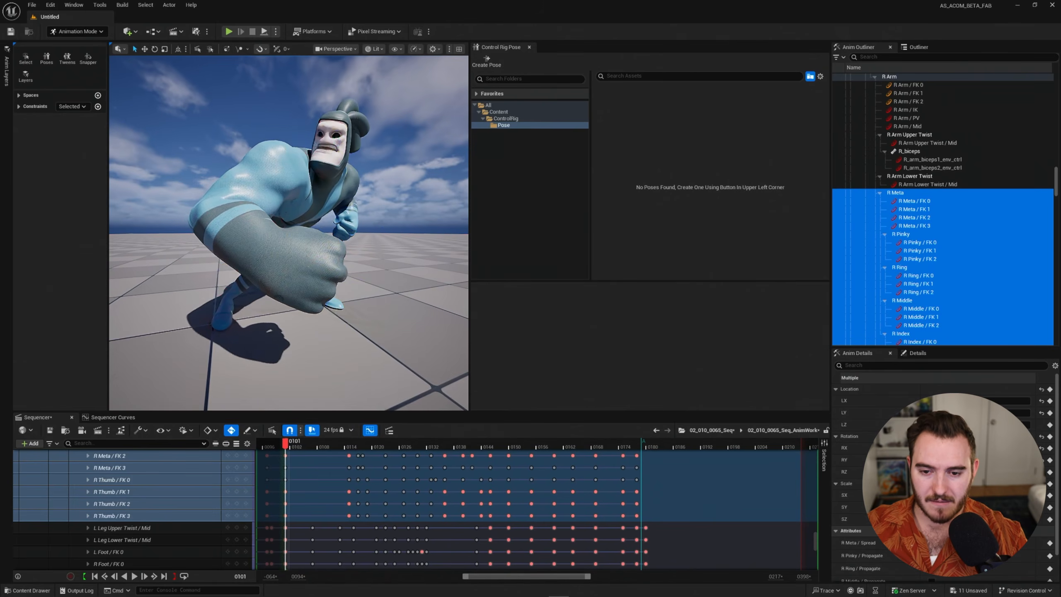
left_click_drag(323, 273, 247, 267, "alt")
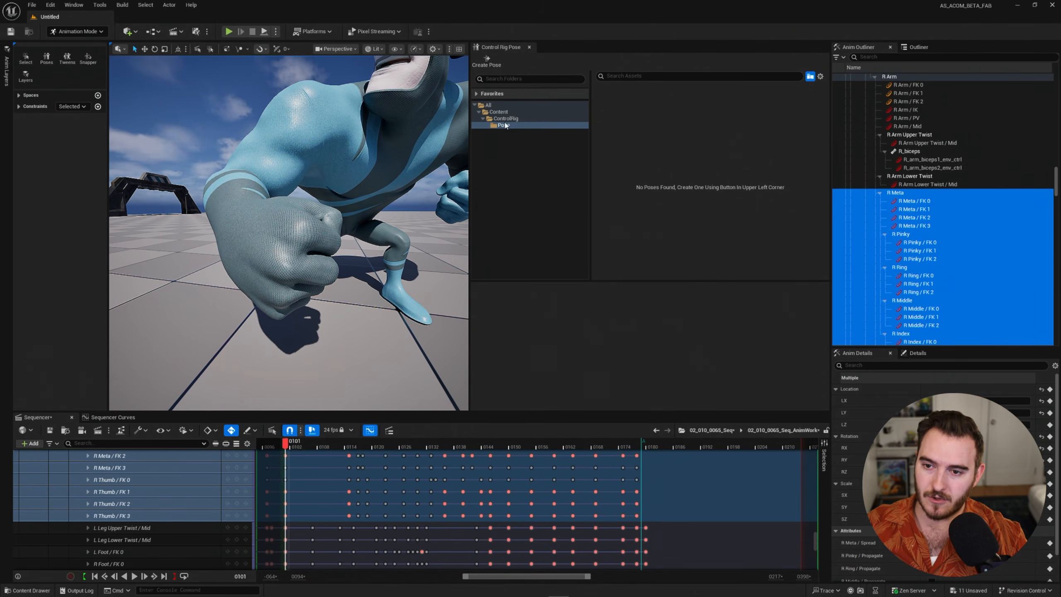
left_click(492, 66)
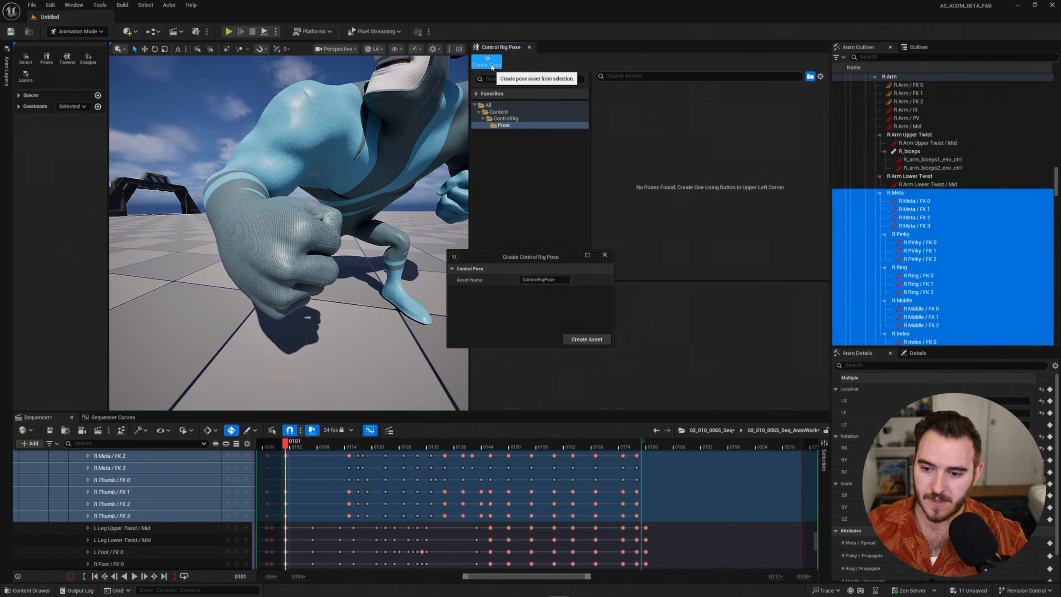
left_click(547, 280)
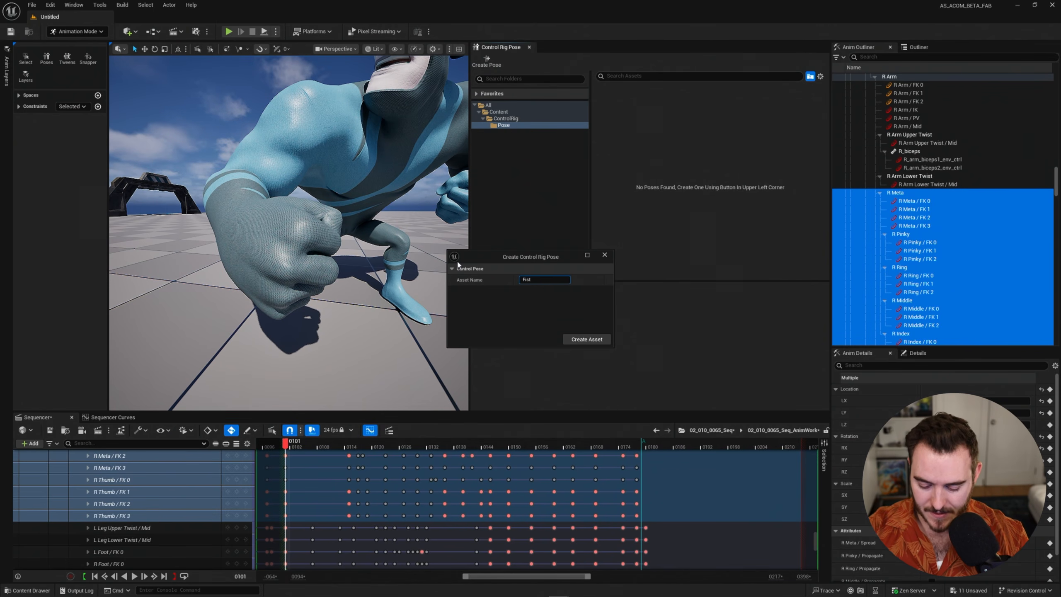
type("Fist_R")
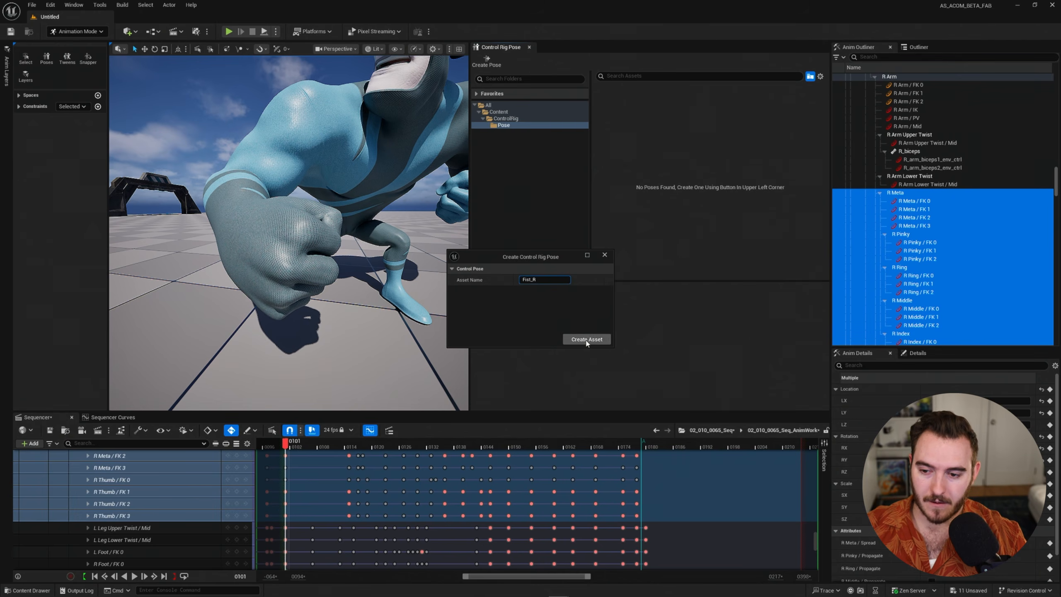
left_click(587, 340)
Recapture the Fist_R pose thumbnail with a closer view of the clenched right hand
left_click_drag(348, 252, 326, 230, "alt")
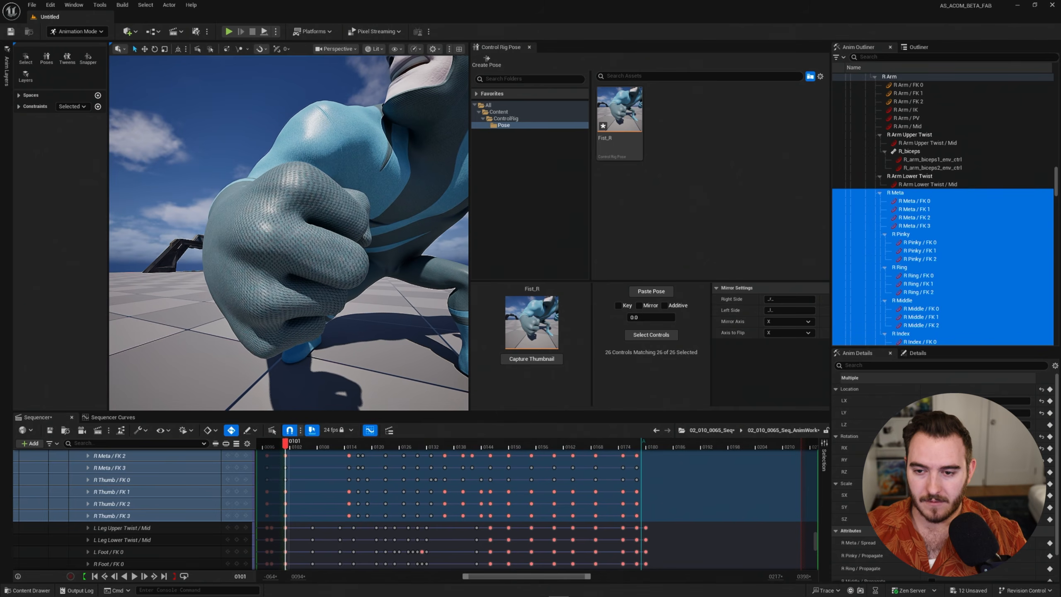
left_click(531, 360)
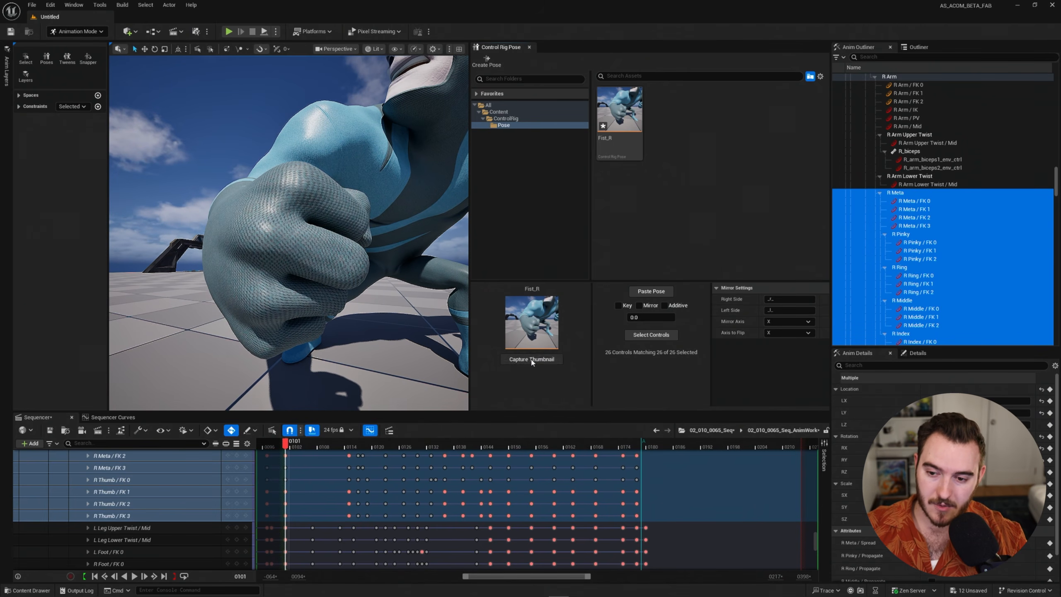
left_click_drag(334, 243, 363, 257, "alt")
left_click(531, 358)
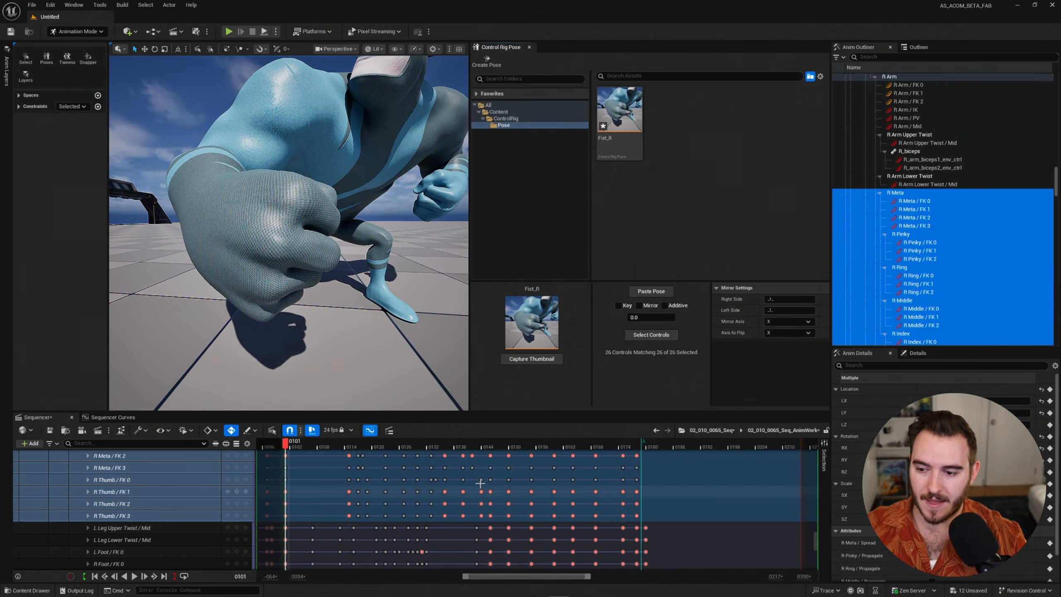
Create a pose asset named Grip_R from the right hand at frame 133 and recapture its thumbnail close up
scroll(332, 184, "down", 10)
left_click_drag(302, 445, 431, 446)
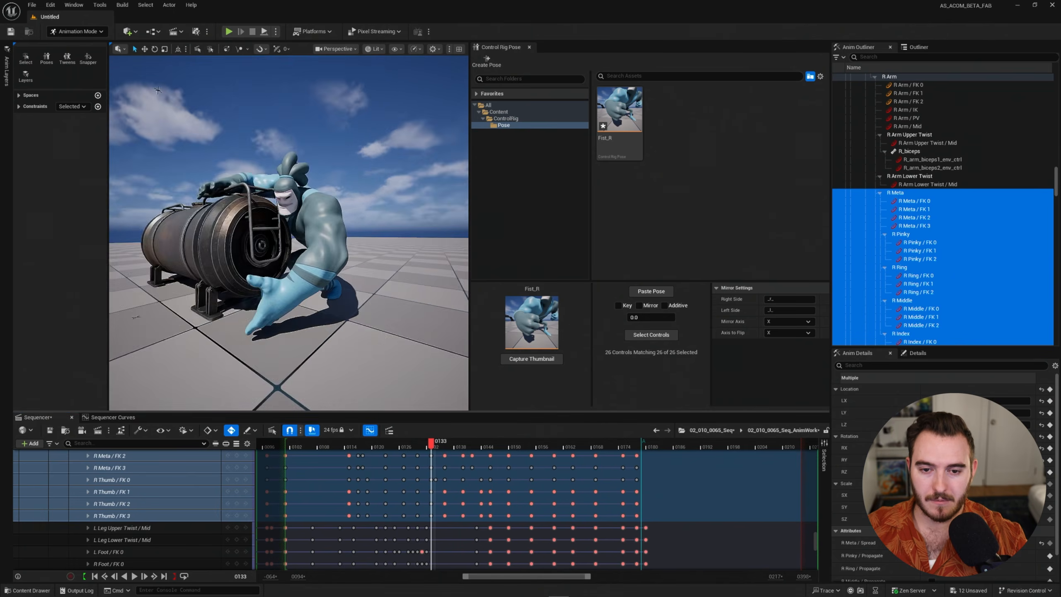
right_click_drag(158, 90, 234, 138)
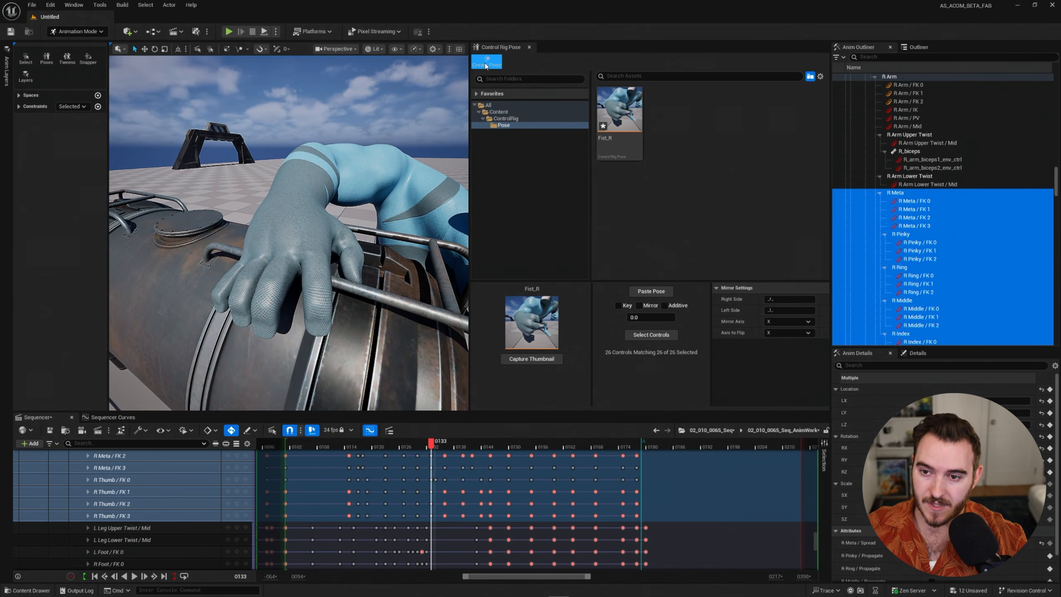
left_click(486, 64)
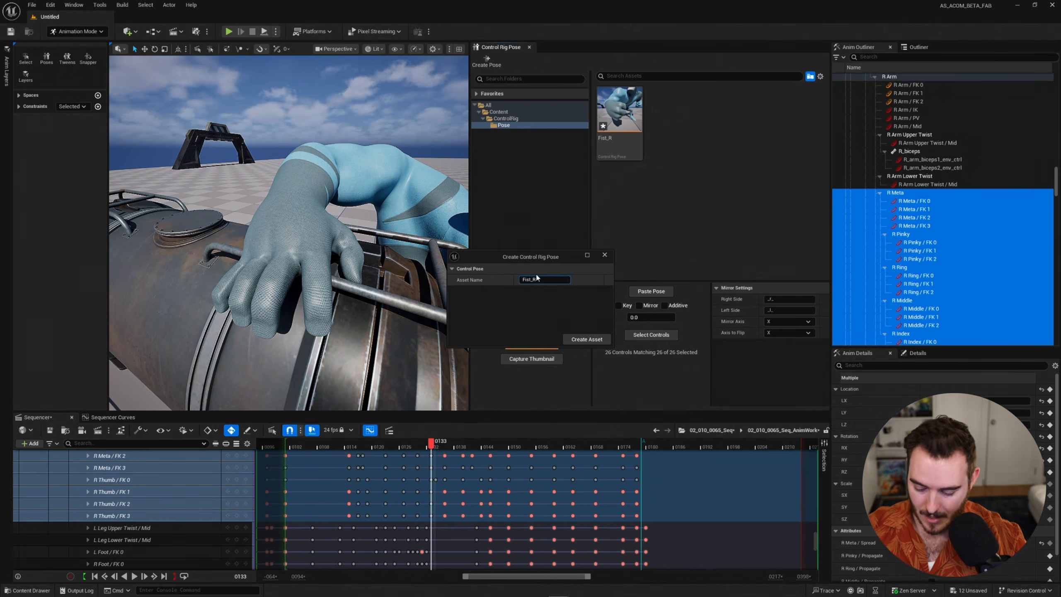
type("Grip_R")
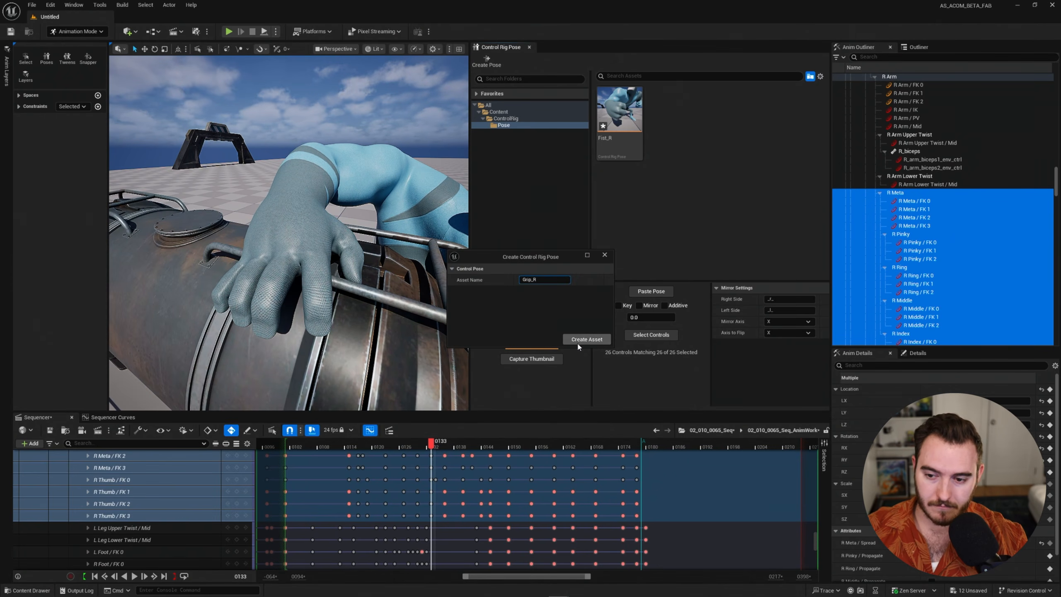
left_click(587, 339)
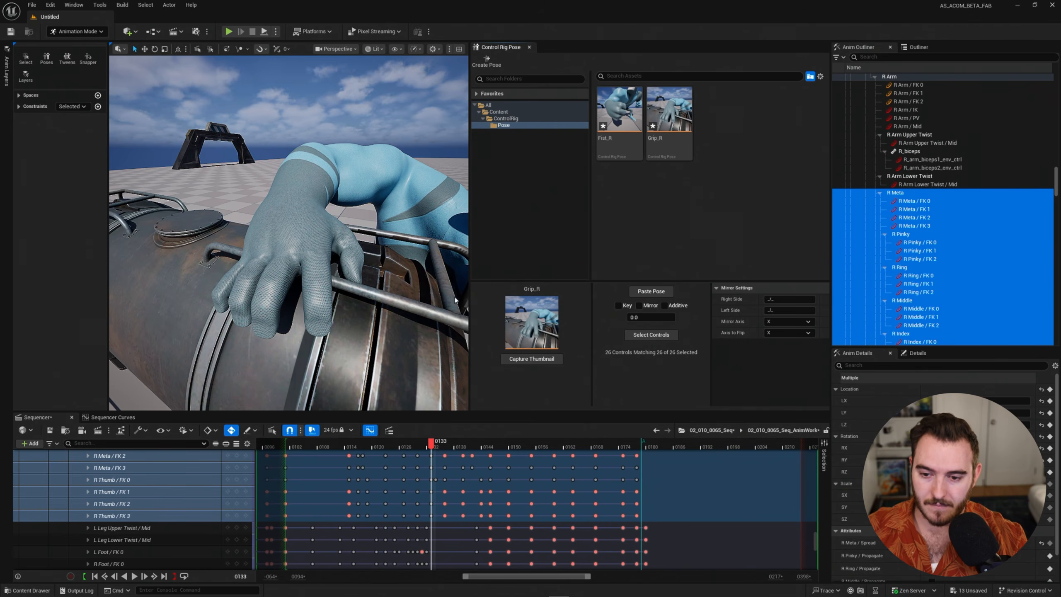
right_click_drag(458, 300, 467, 312)
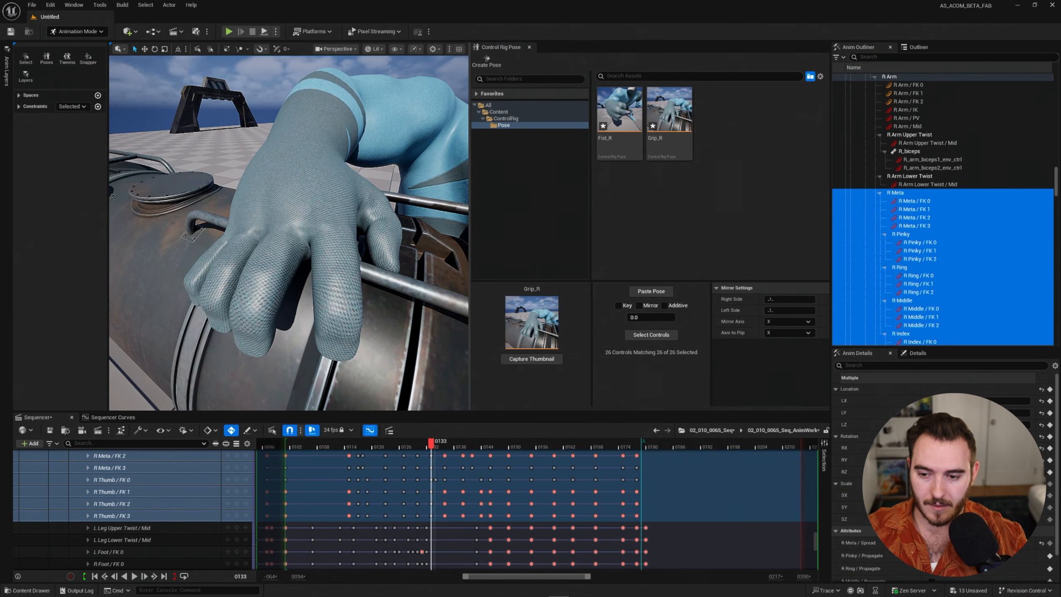
left_click(539, 361)
Create a pose asset named OpenSpread_R from the right hand's spread fingers at frame 178
mouse_move(397, 271)
right_mouse_down()
mouse_move(410, 272)
mouse_move(403, 253)
right_mouse_up()
key("s")
left_click_drag(431, 444, 490, 453)
right_click_drag(334, 251, 309, 242)
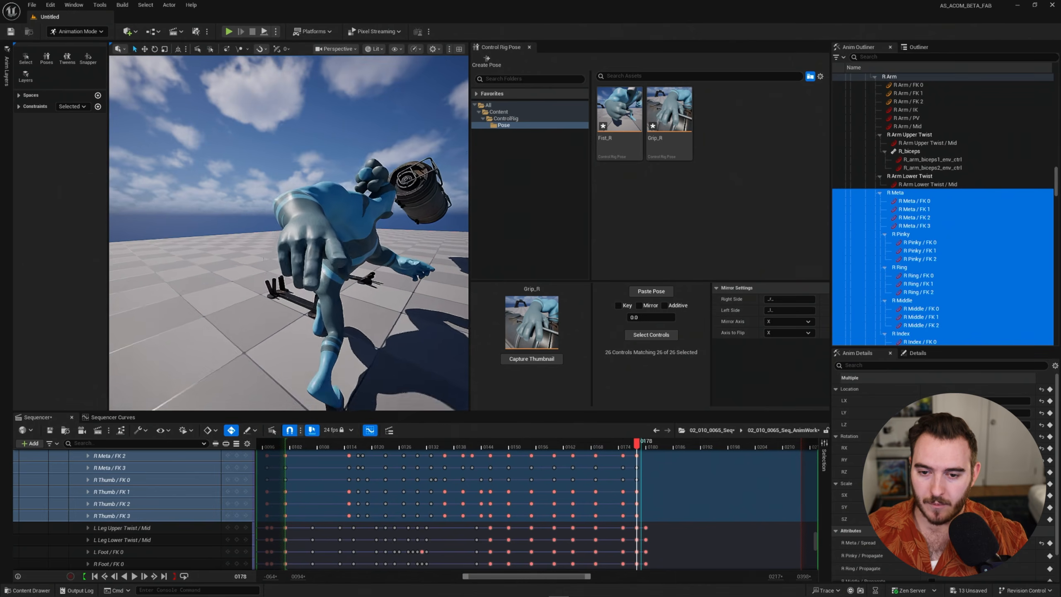
key("w")
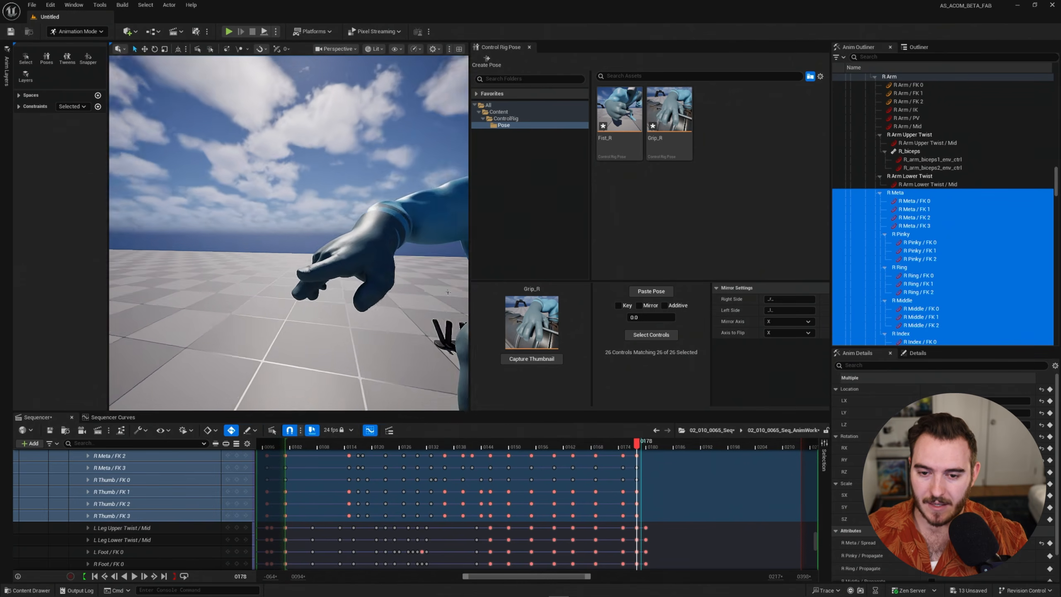
mouse_move(448, 292)
right_mouse_down()
mouse_move(439, 295)
mouse_move(453, 304)
right_mouse_up()
key("w")
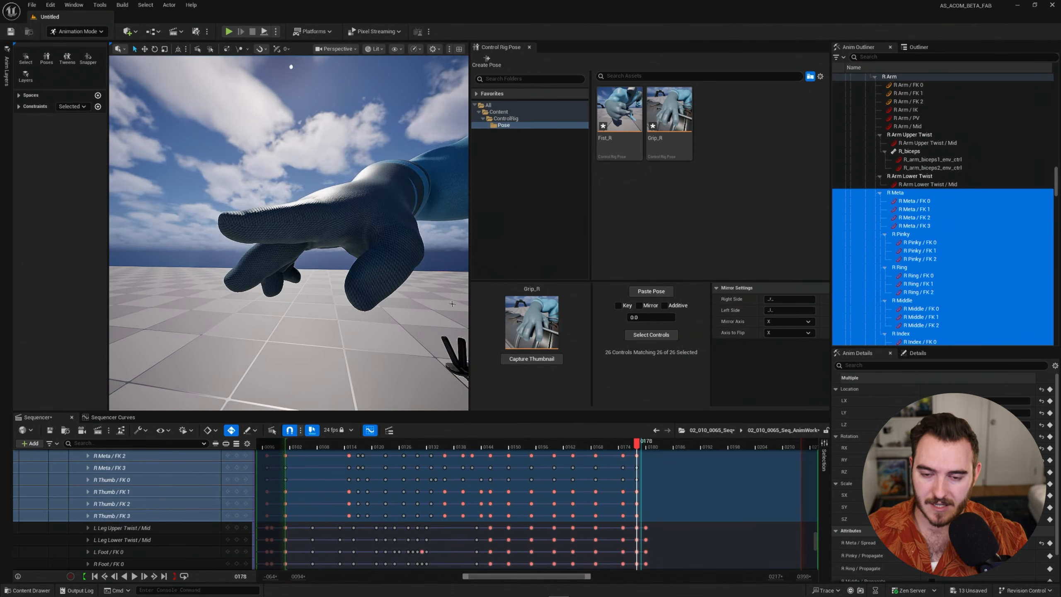
left_click_drag(452, 304, 462, 306, "alt")
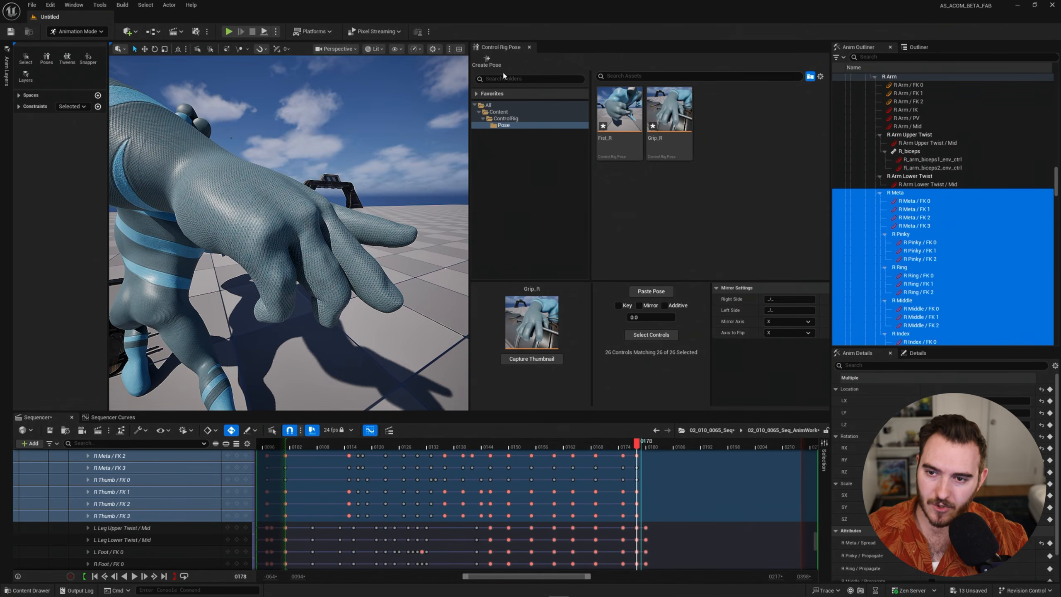
left_click(487, 61)
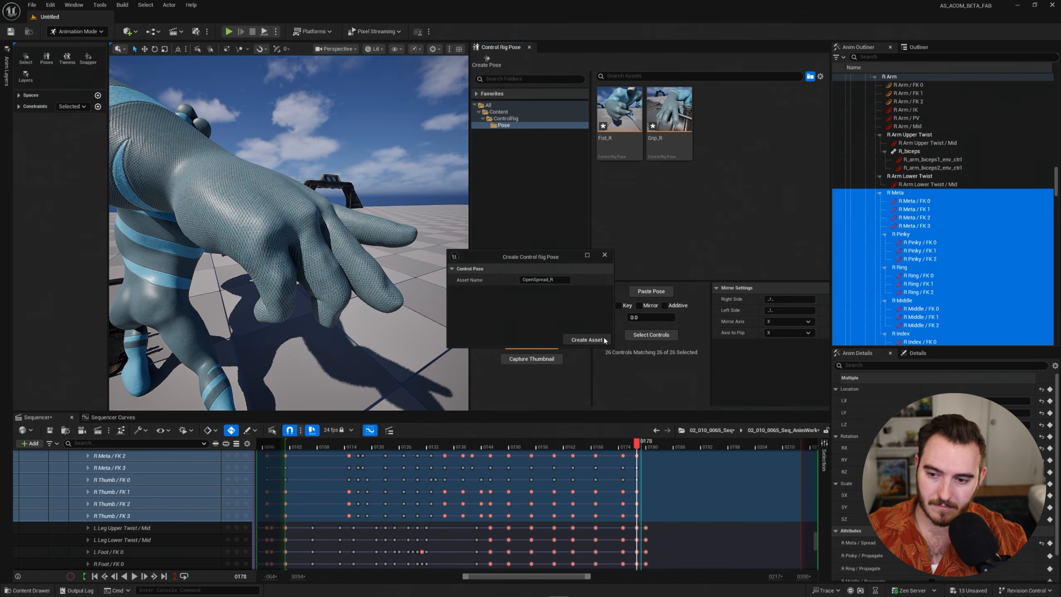
left_click(586, 339)
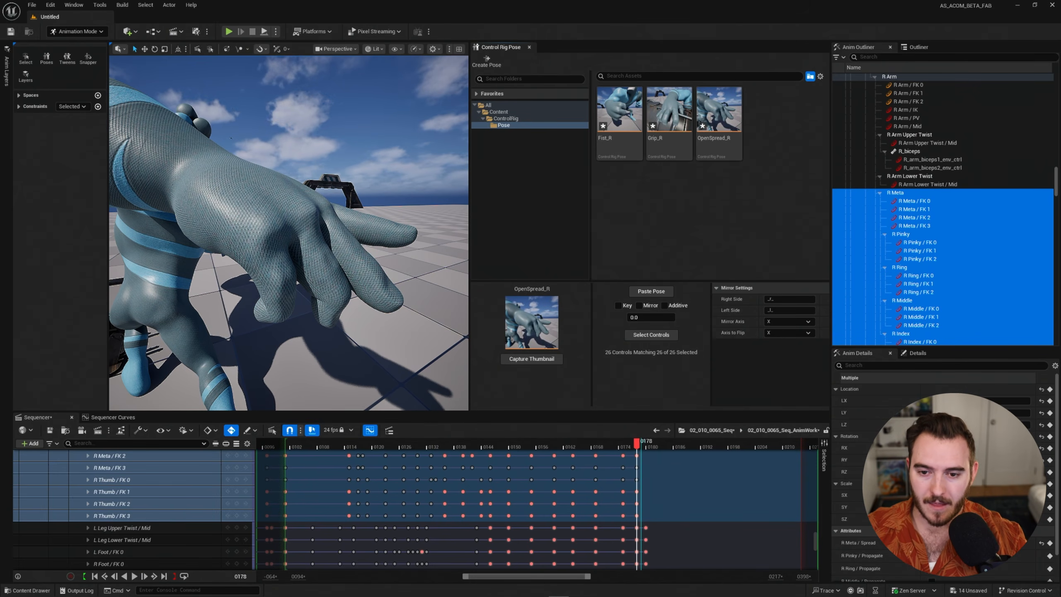
Apply the saved Fist_R pose to the right-hand controls at frame 188
left_click_drag(231, 138, 463, 189, "alt")
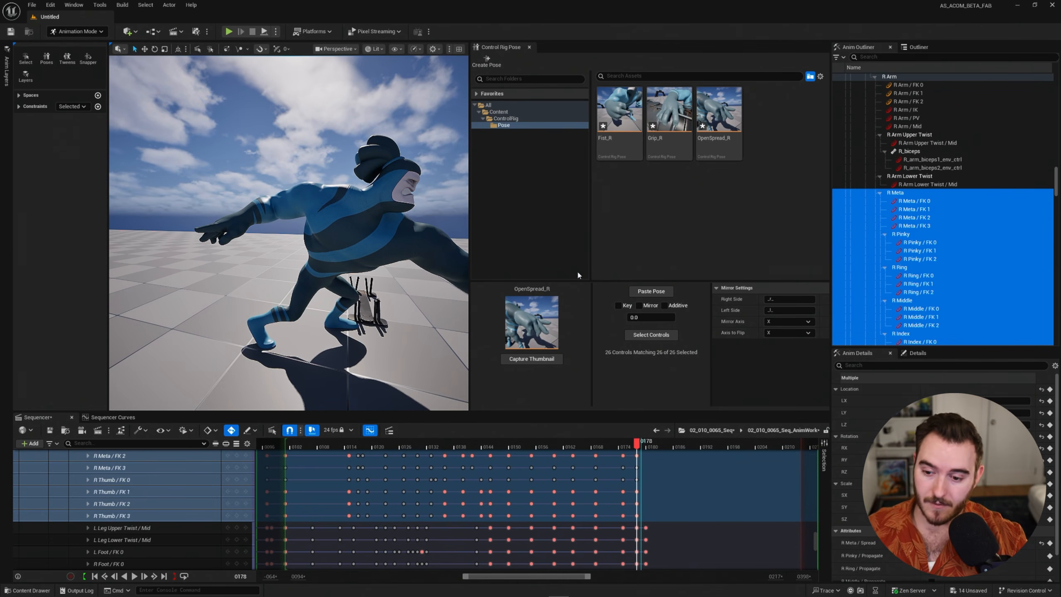
left_click_drag(673, 449, 682, 448)
left_click_drag(322, 276, 349, 254, "alt")
middle_click_drag(348, 254, 370, 255, "alt")
scroll(187, 500, "up", 1)
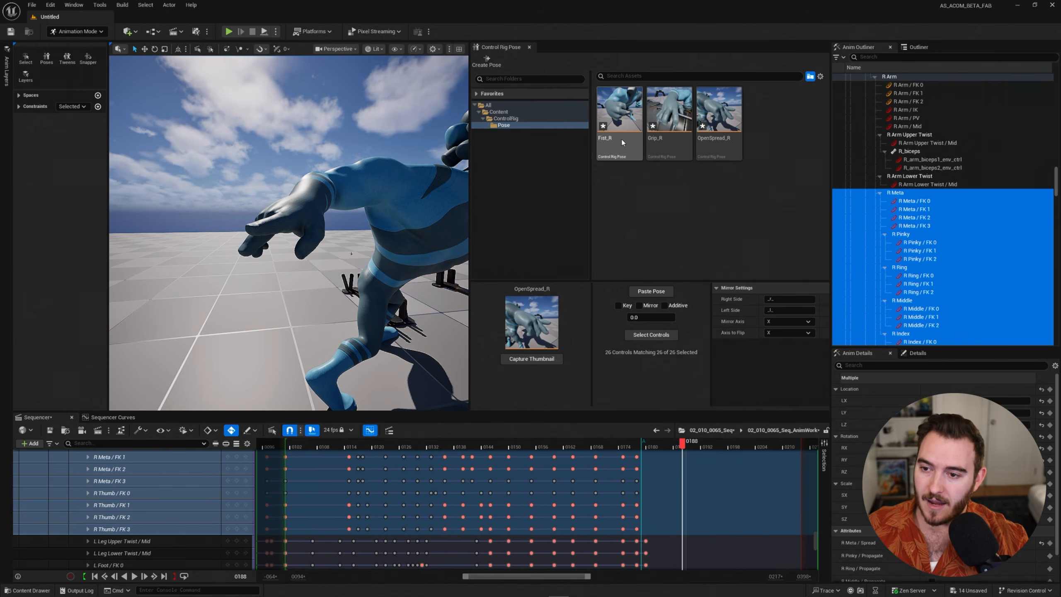
left_click(617, 112)
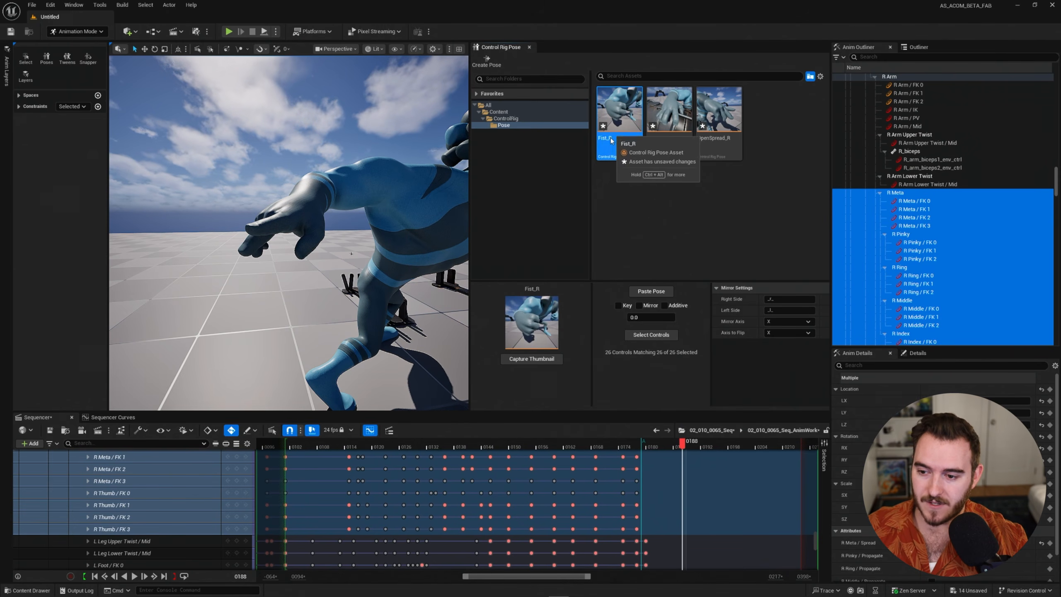
double_click(610, 109)
left_click_drag(310, 224, 360, 226, "alt")
left_click_drag(362, 276, 374, 279, "alt")
scroll(374, 280, "up", 3)
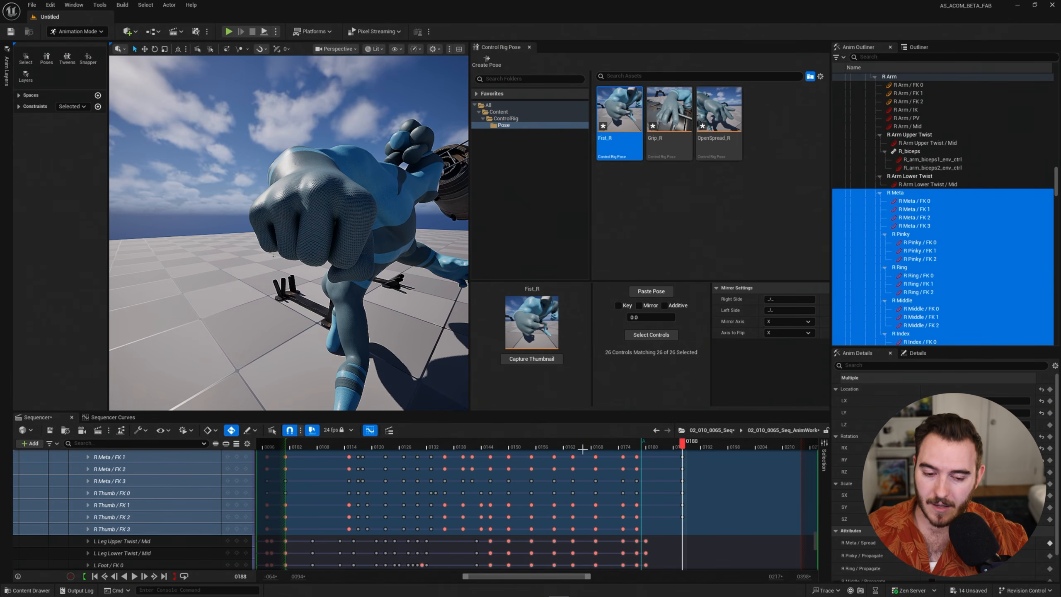
right_click_drag(721, 499, 646, 501)
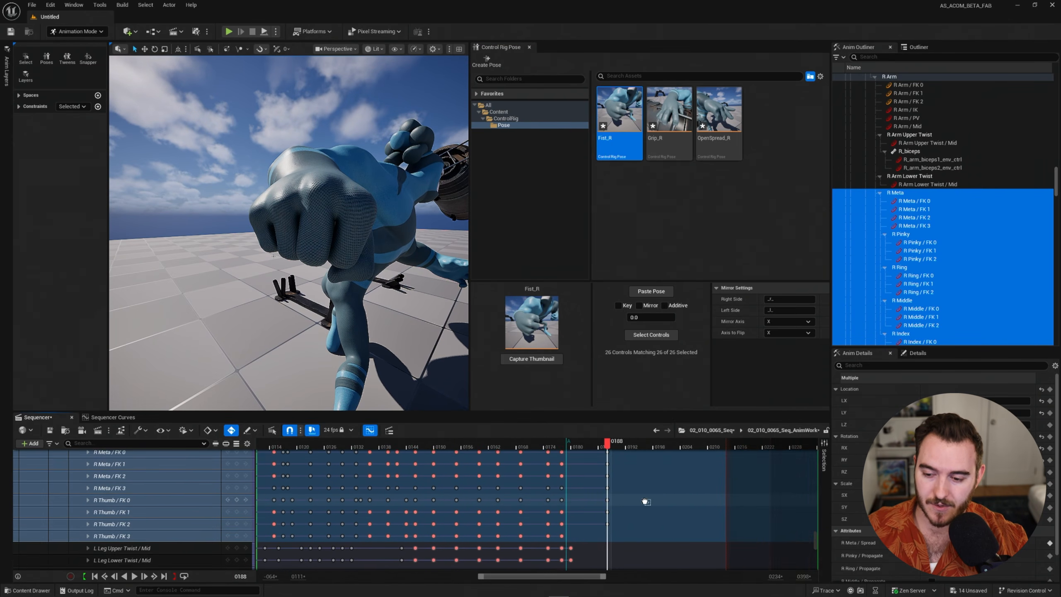
Enable keying for pasted poses and apply Grip_R followed by OpenSpread_R to the right-hand controls at frame 188
scroll(645, 501, "up", 5, "ctrl")
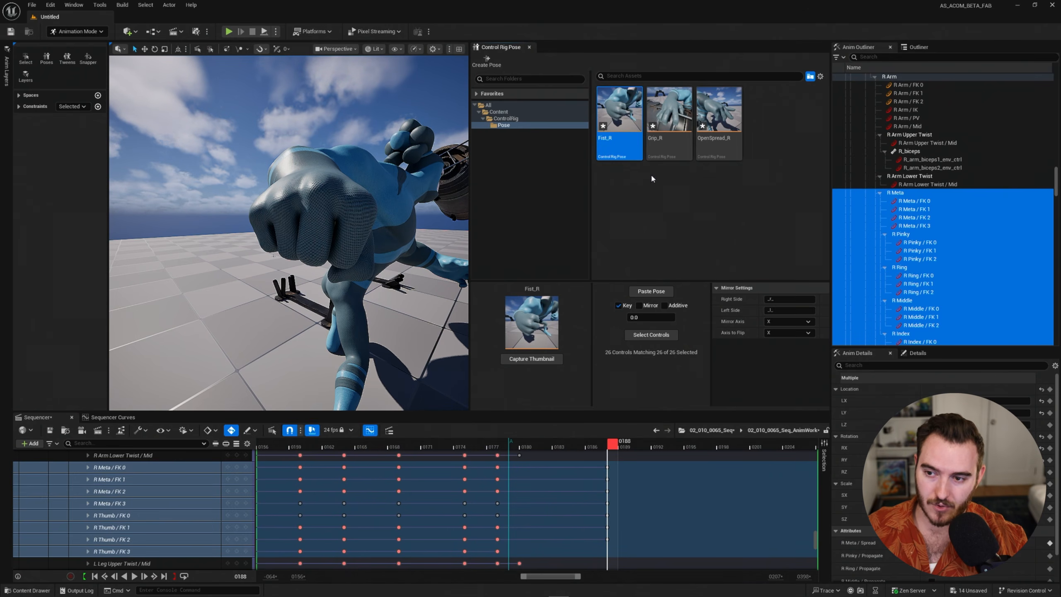
double_click(657, 138)
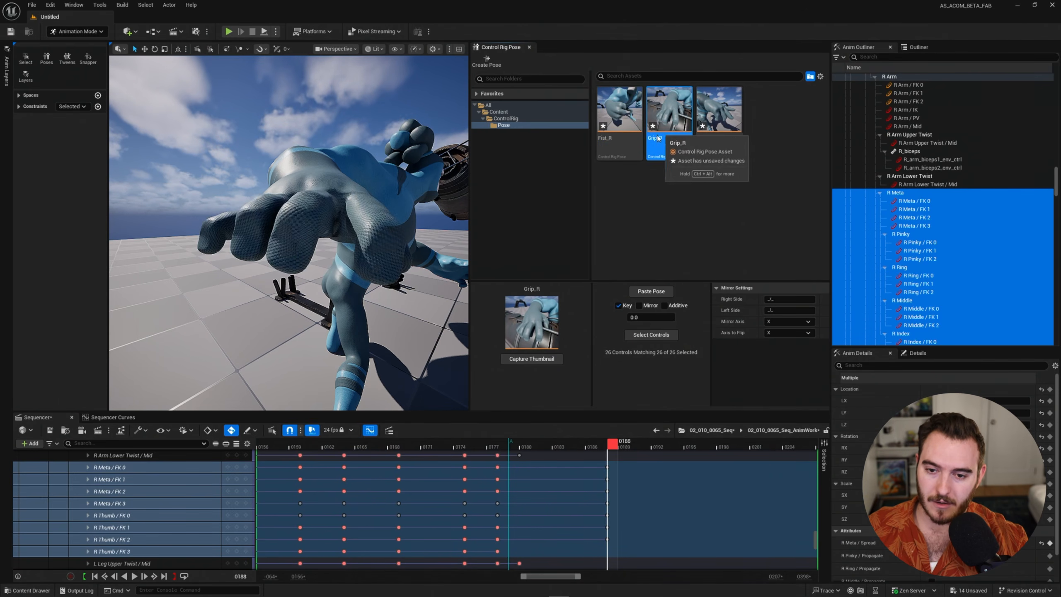
left_click(715, 114)
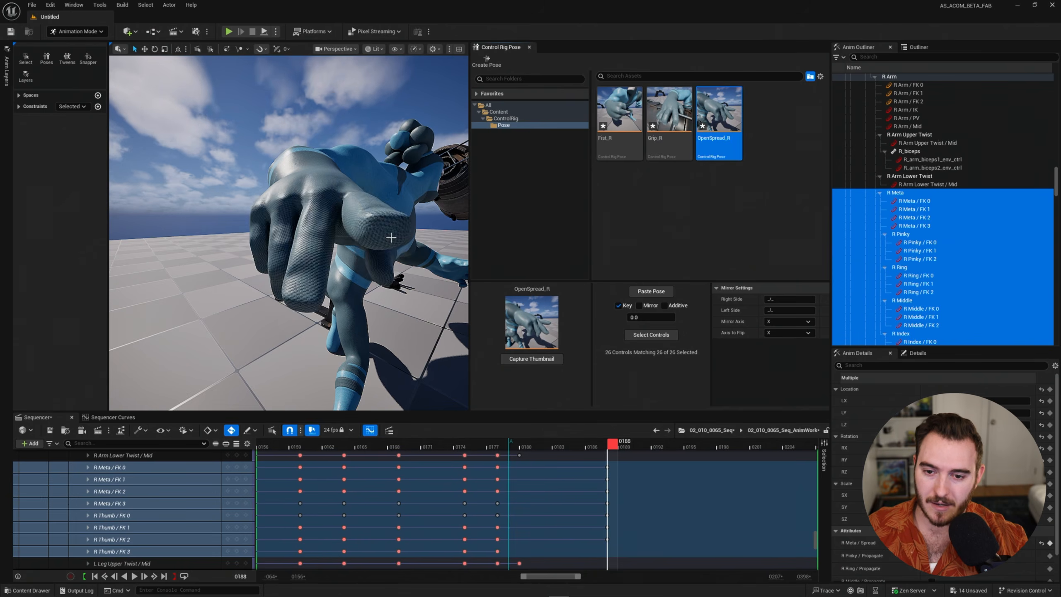
left_click_drag(391, 237, 349, 228, "alt")
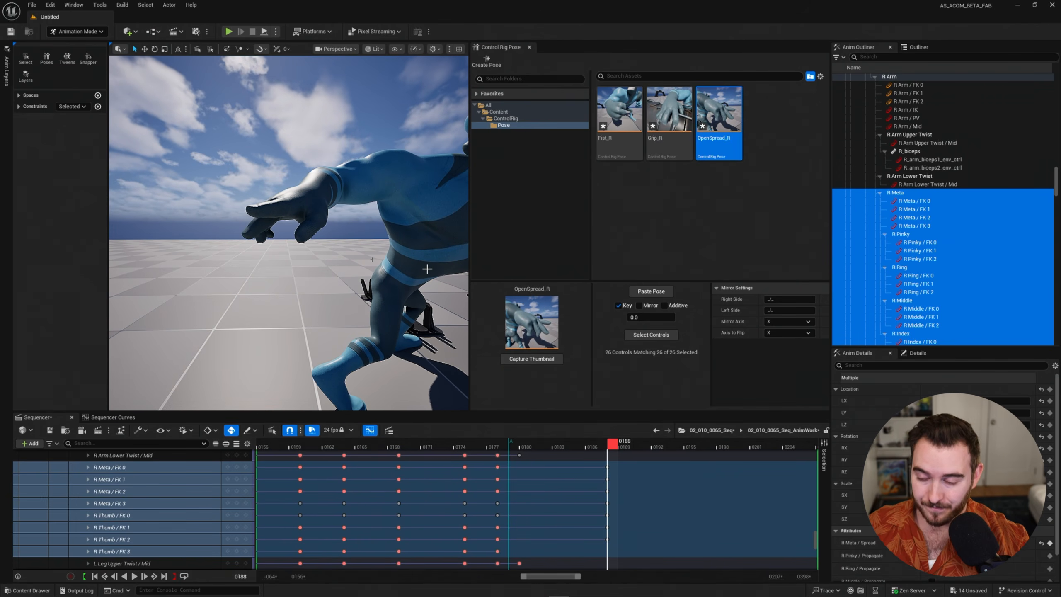
Try partial pose blends on the right hand, first toward Fist_R and after that toward Grip_R
left_click(735, 205)
left_click(624, 107)
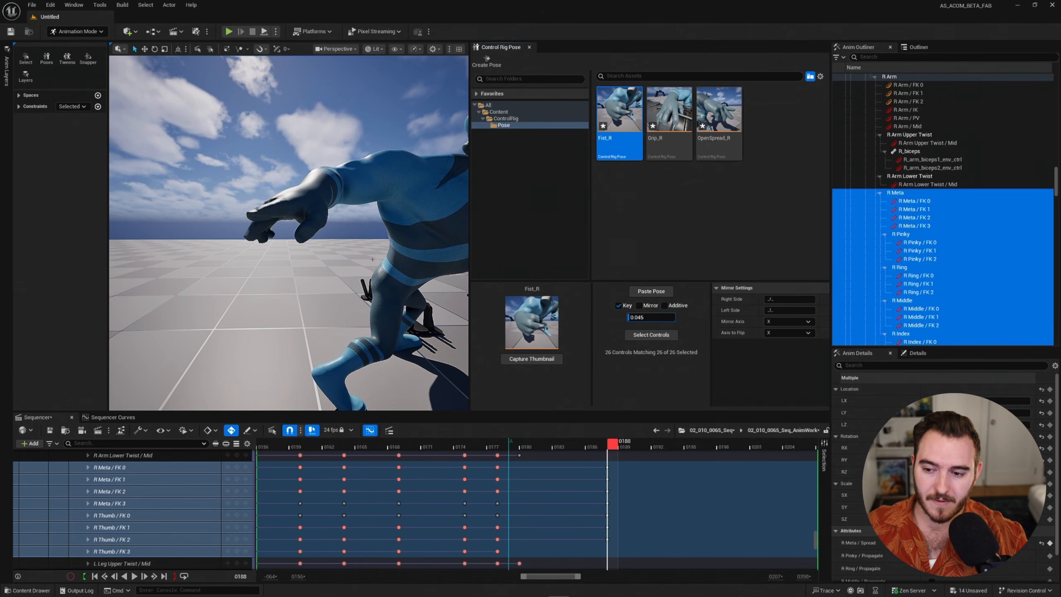
mouse_move(630, 317)
left_mouse_down()
mouse_move(662, 317)
mouse_move(626, 317)
left_mouse_up()
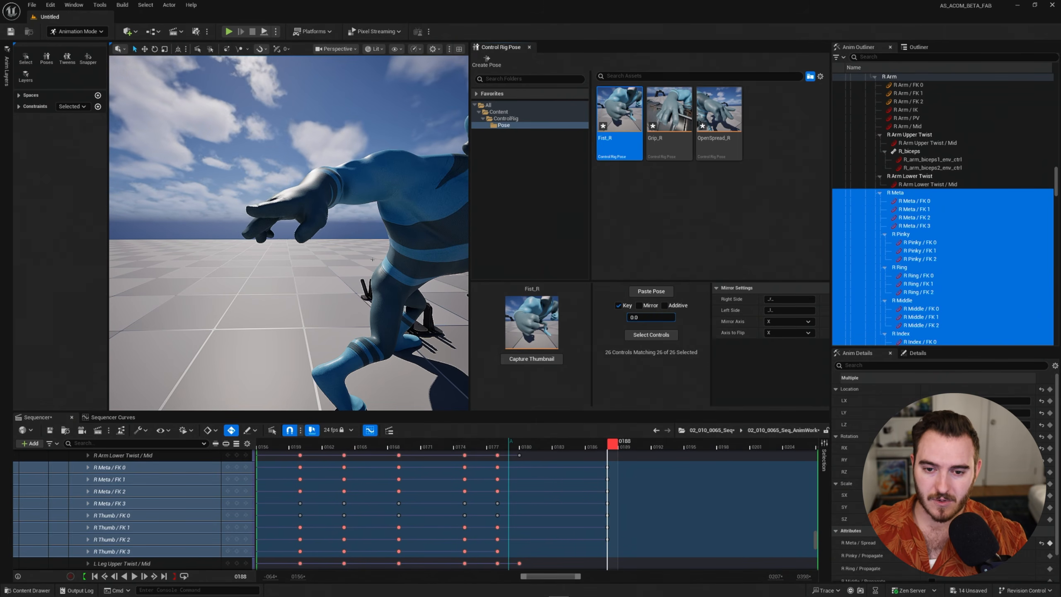
left_click(665, 109)
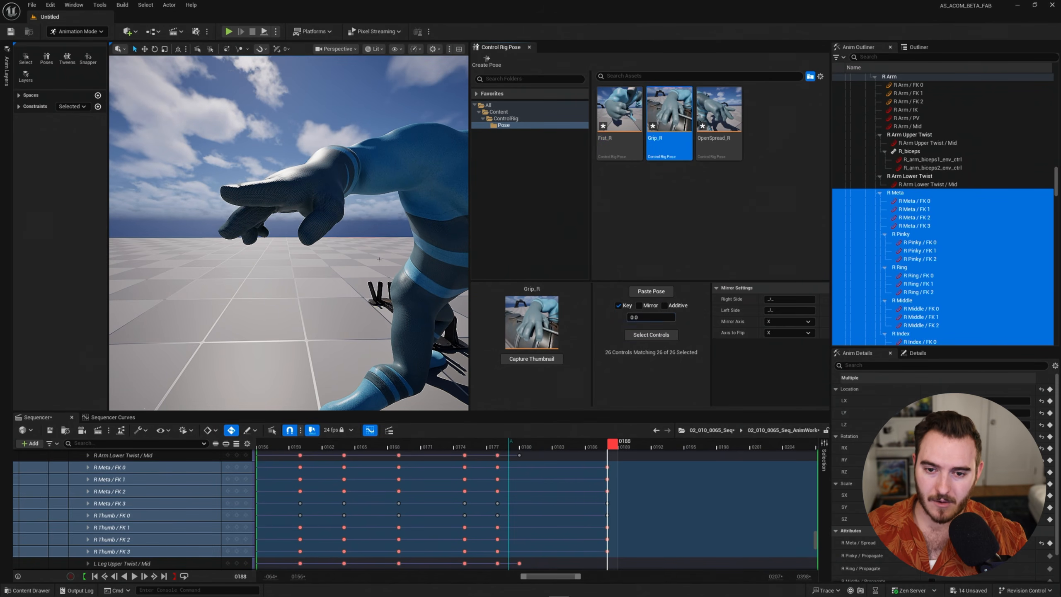
left_click_drag(633, 317, 657, 317)
left_click_drag(385, 271, 468, 309, "alt")
Apply OpenSpread_R to the right hand and try blending it toward Fist_R, returning the blend to 0.0
left_click(708, 116)
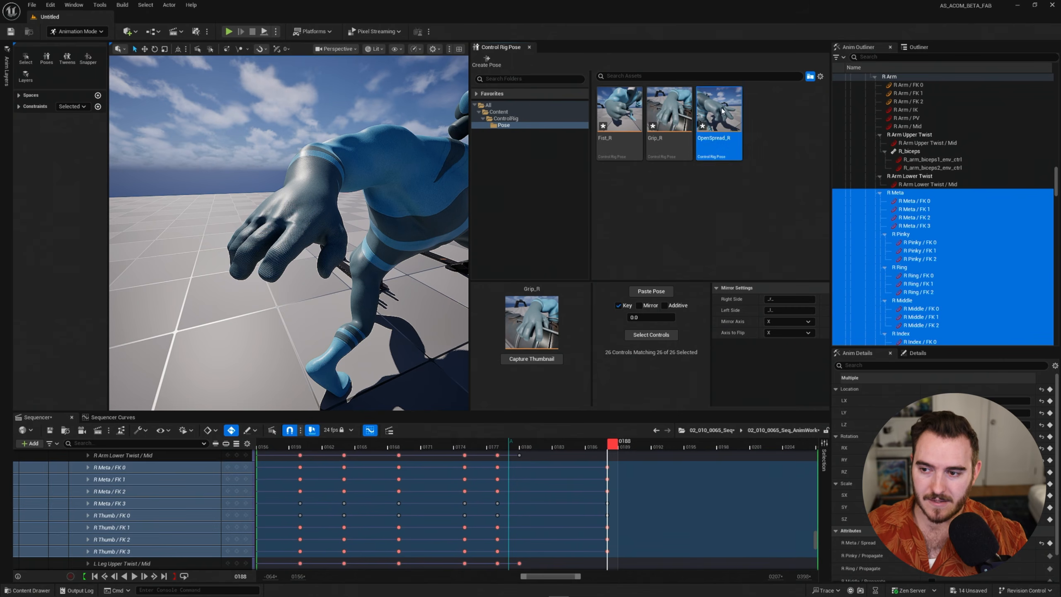
left_click_drag(401, 209, 460, 178, "alt")
left_click(620, 123)
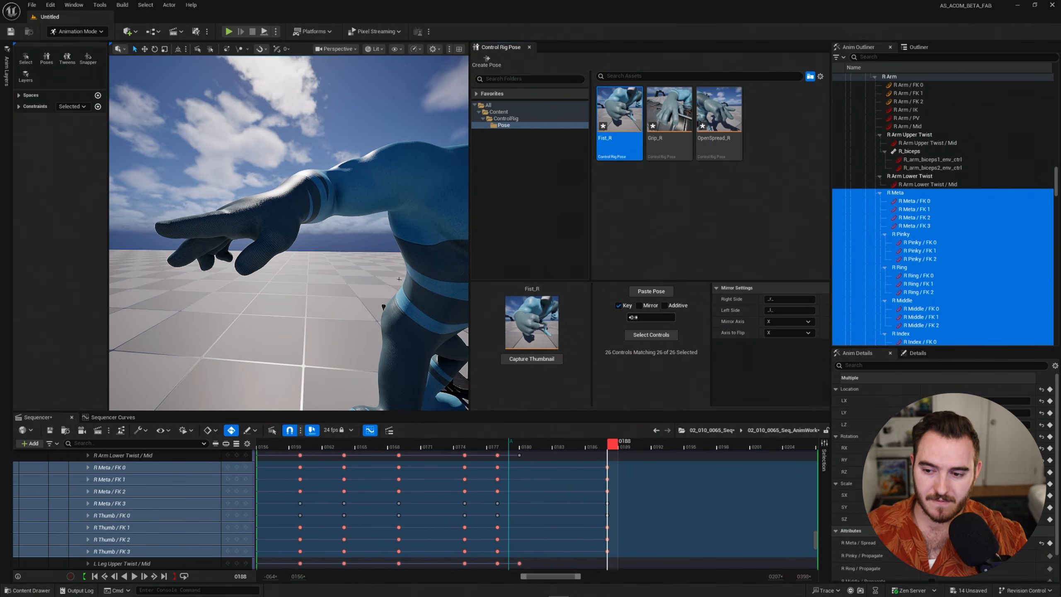
mouse_move(628, 317)
left_mouse_down()
mouse_move(675, 316)
mouse_move(628, 317)
left_mouse_up()
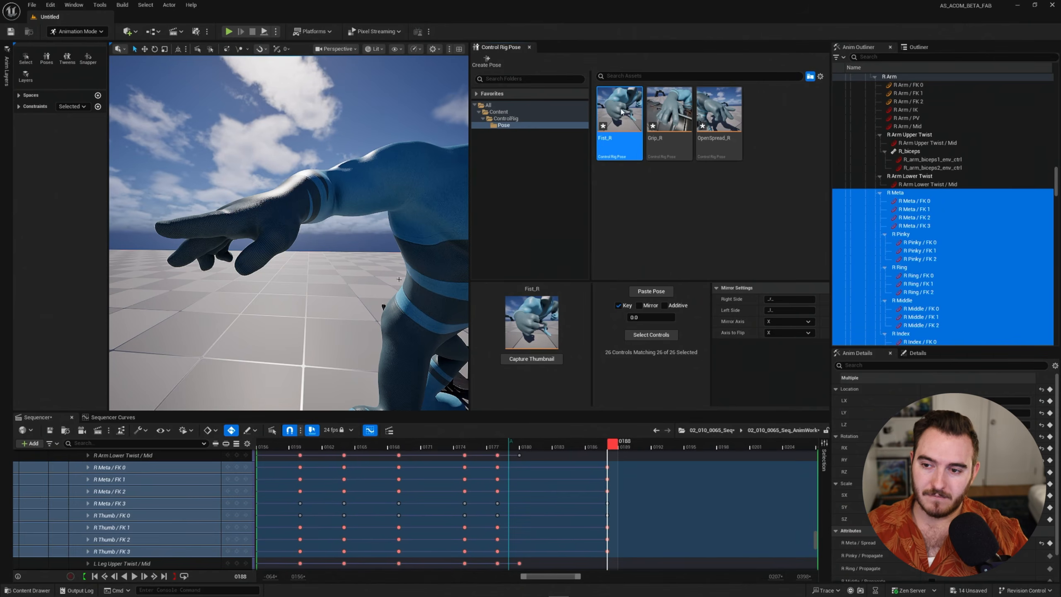
Apply the full Fist_R pose to the right hand and enable additive pasting
double_click(622, 112)
left_click_drag(326, 226, 430, 240, "alt")
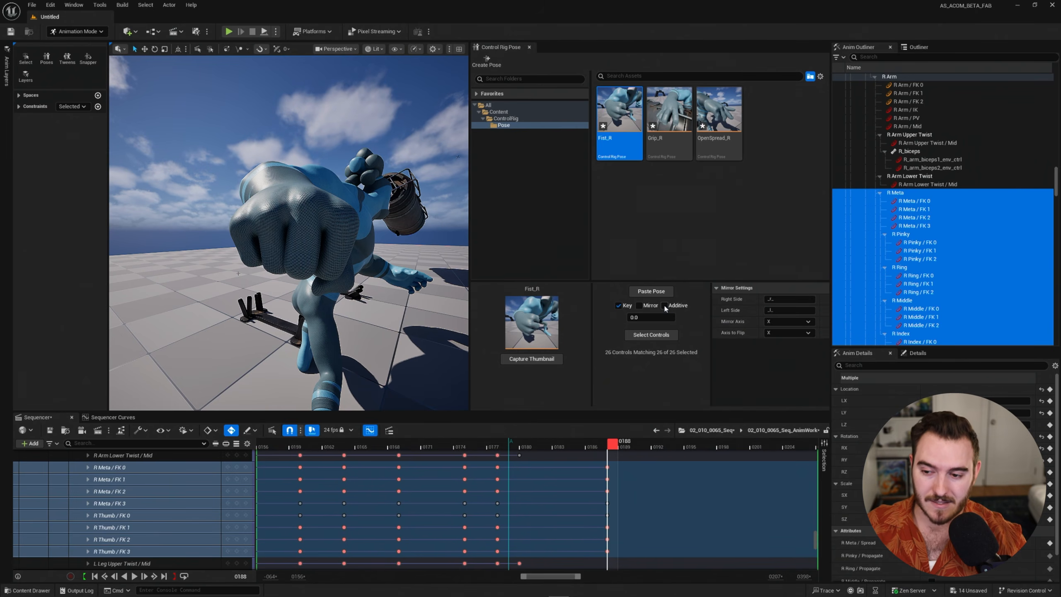
mouse_move(365, 217)
left_mouse_down("alt")
mouse_move(276, 215)
mouse_move(364, 210)
left_mouse_up("alt")
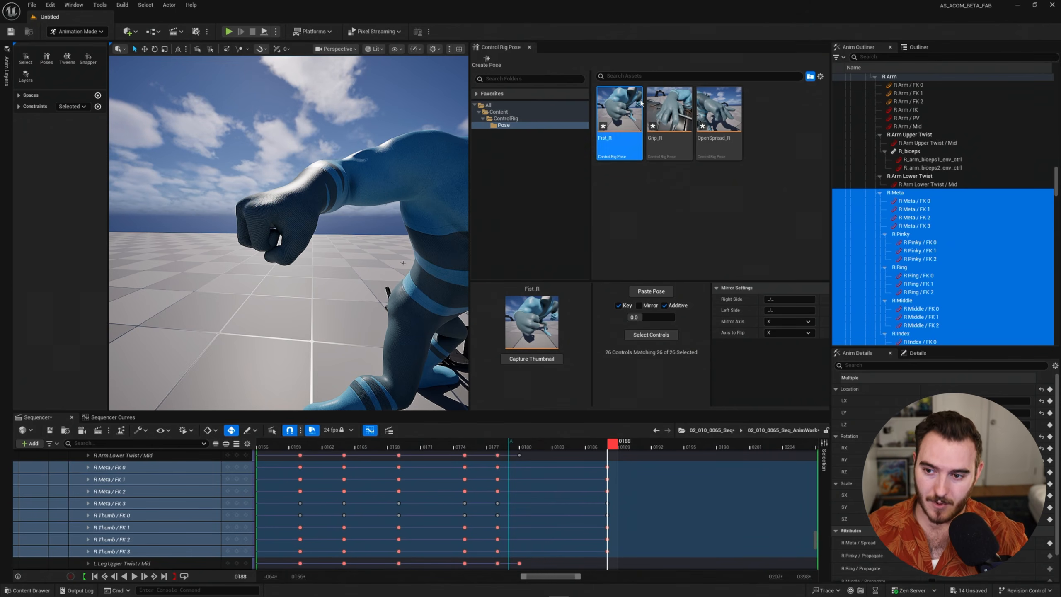
Additively blend Fist_R onto the already clenched right hand up to a value of 2.0
left_click_drag(315, 250, 348, 250, "alt")
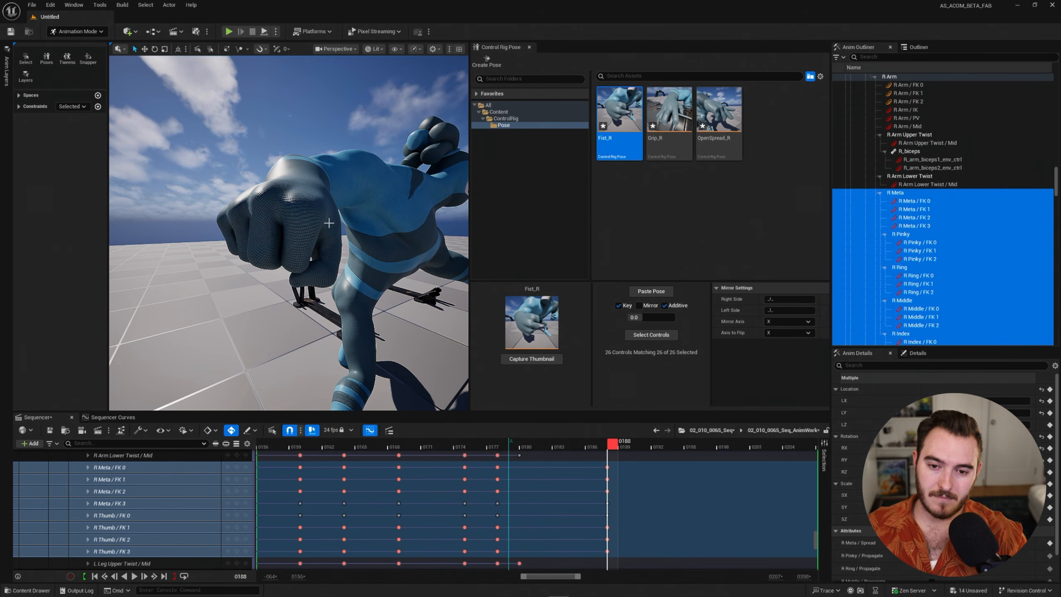
left_click_drag(479, 163, 431, 166, "alt")
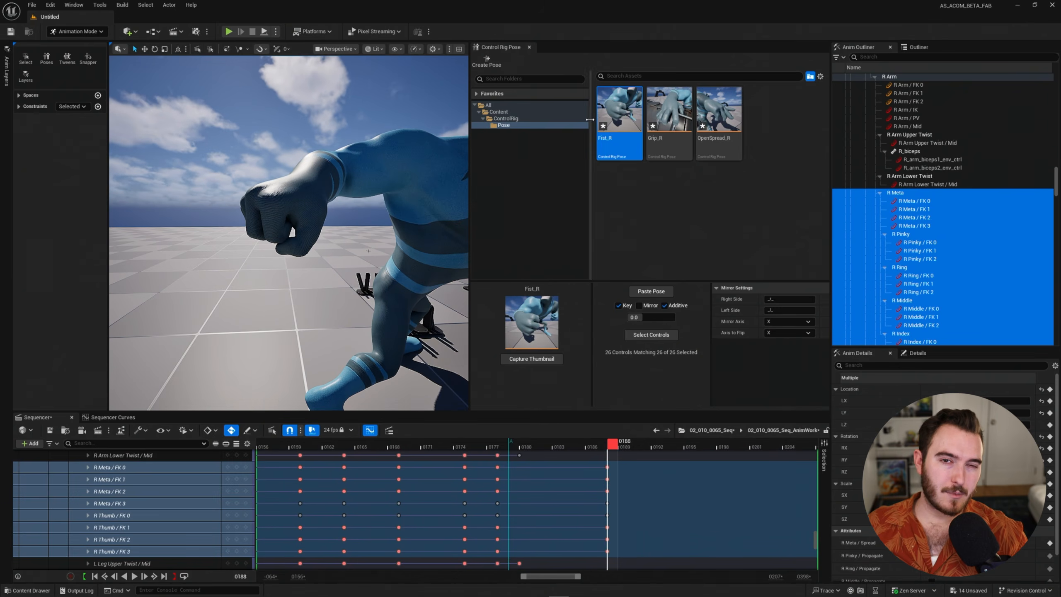
left_click_drag(355, 188, 293, 192, "alt")
scroll(293, 192, "down", 2)
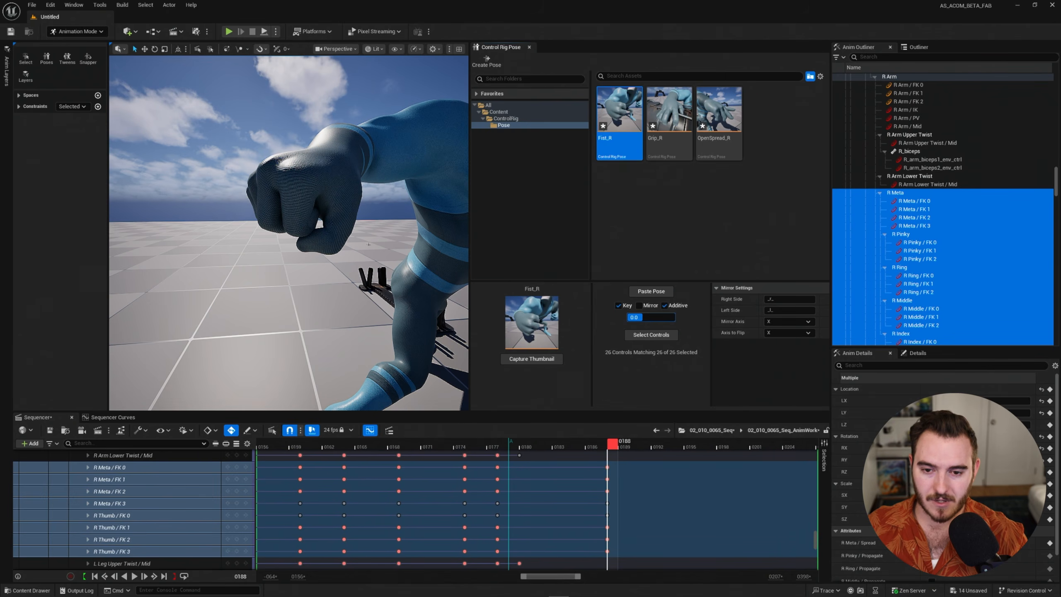
left_click_drag(629, 317, 782, 317)
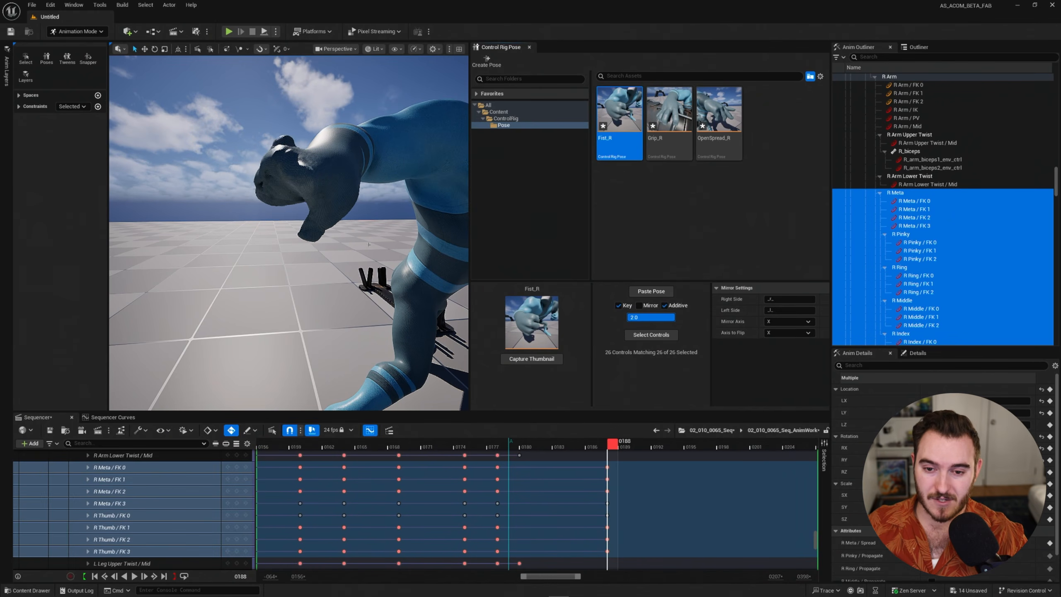
left_click_drag(277, 210, 418, 211, "alt")
Disable additive pasting and paste the OpenSpread_R pose onto the right hand
left_click(719, 111)
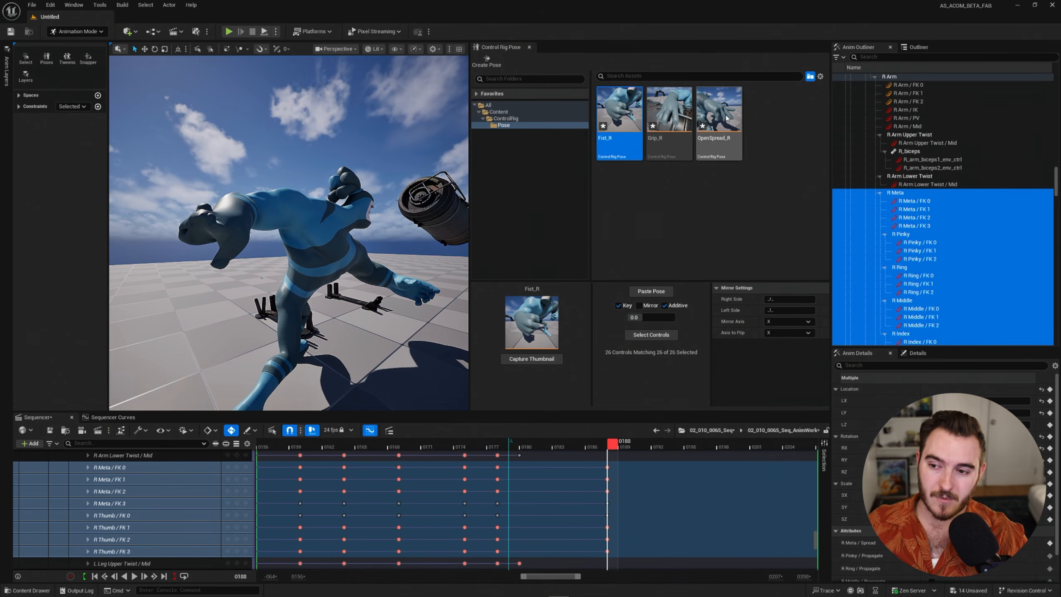
left_click(665, 306)
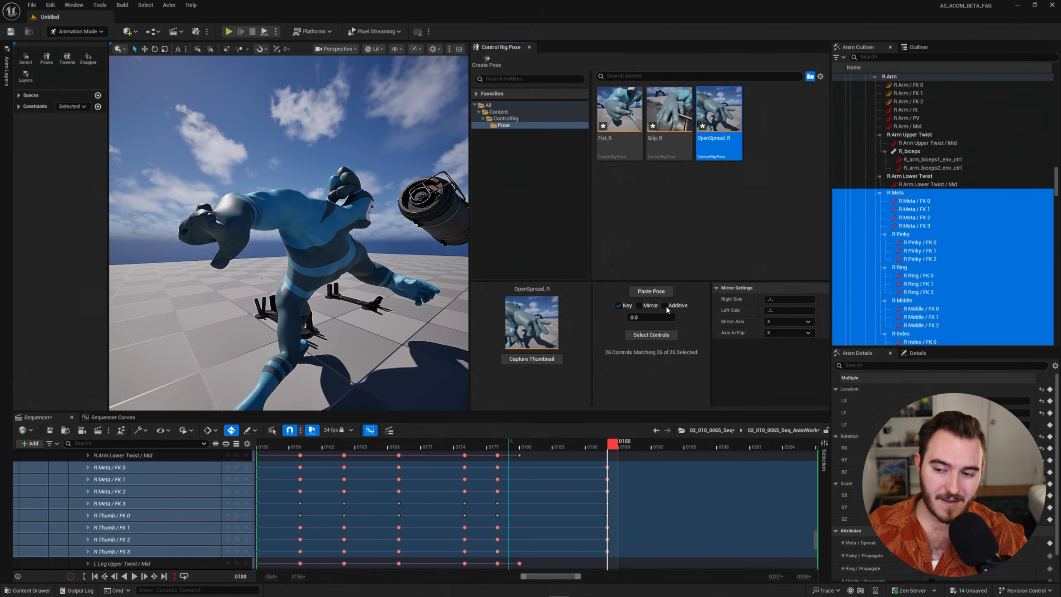
left_click(657, 292)
left_click_drag(317, 248, 380, 247, "alt")
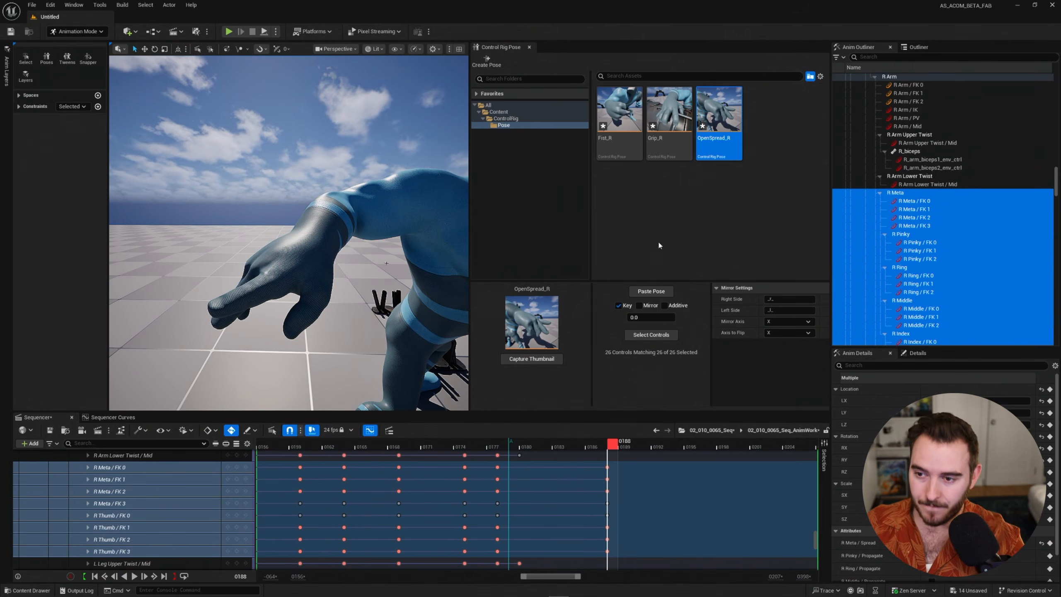
Blend the open right hand to Fist_R at 1.0 without additive mode, and return it to the OpenSpread_R pose
left_click(620, 121)
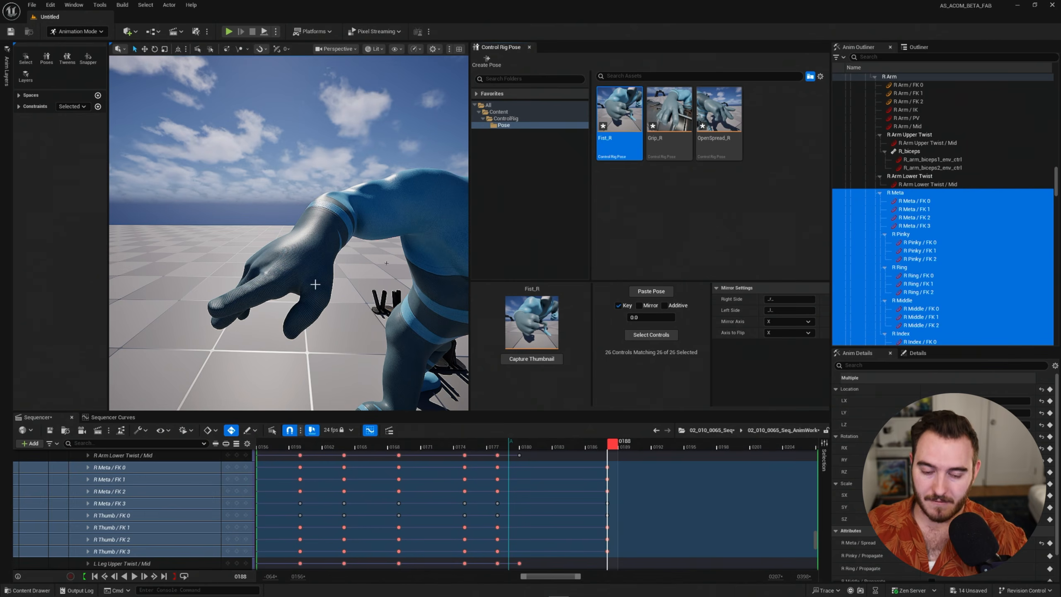
left_click_drag(315, 285, 318, 272, "alt")
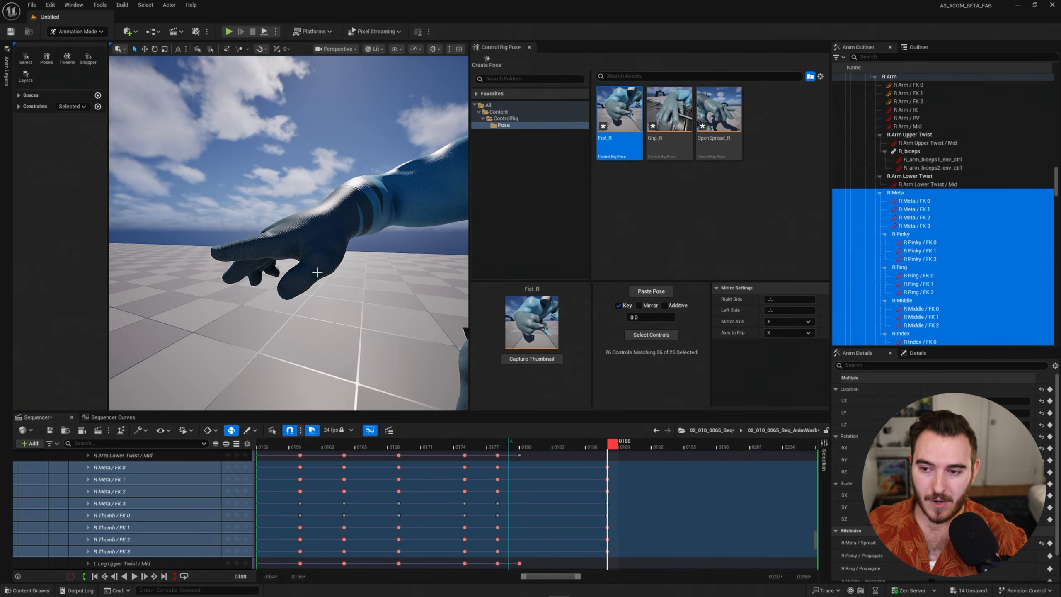
left_click(628, 317)
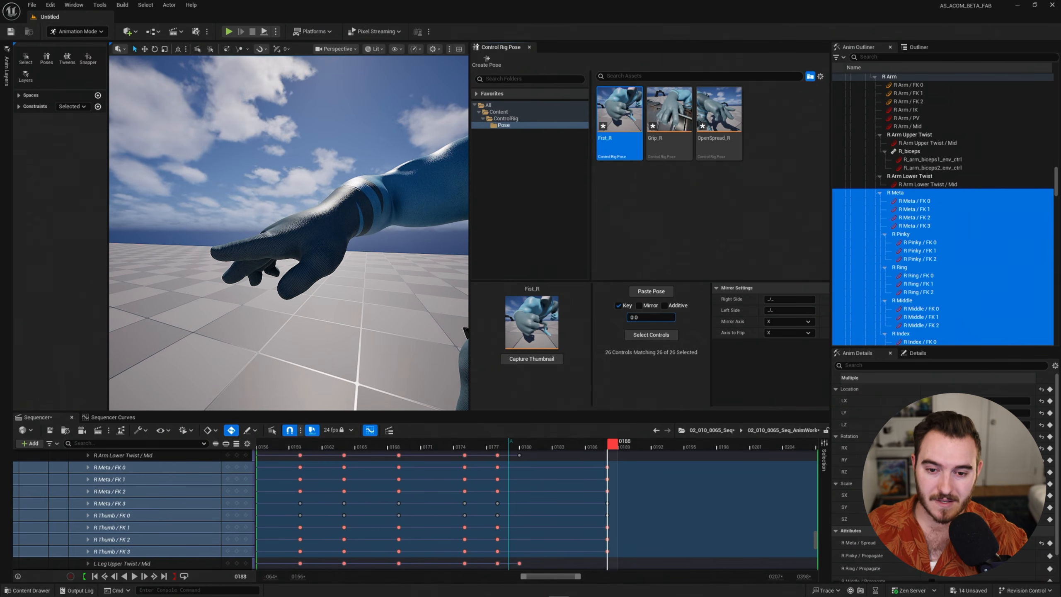
left_click_drag(628, 317, 685, 317)
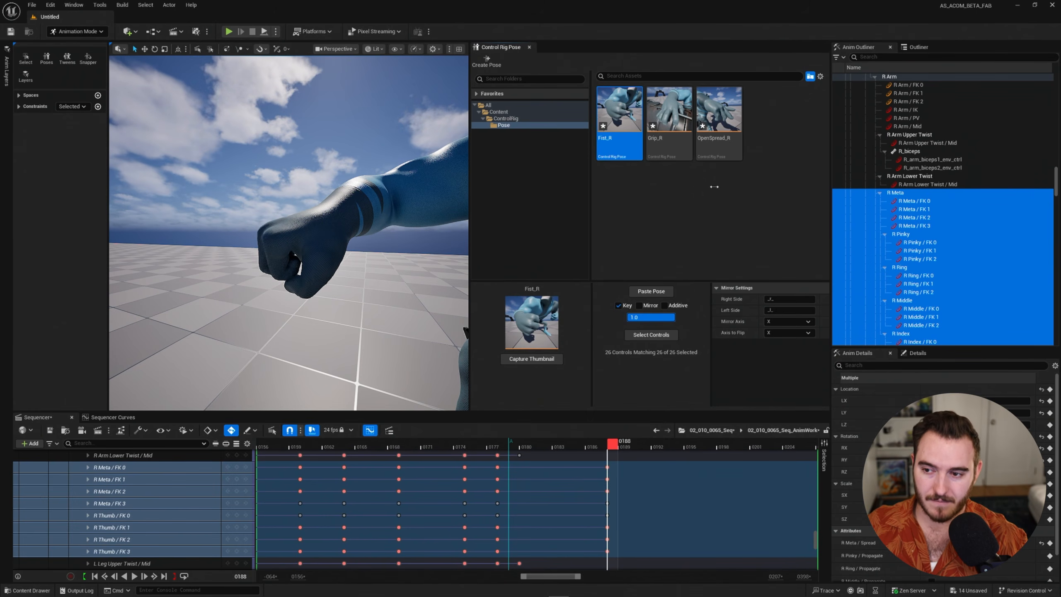
left_click(712, 111)
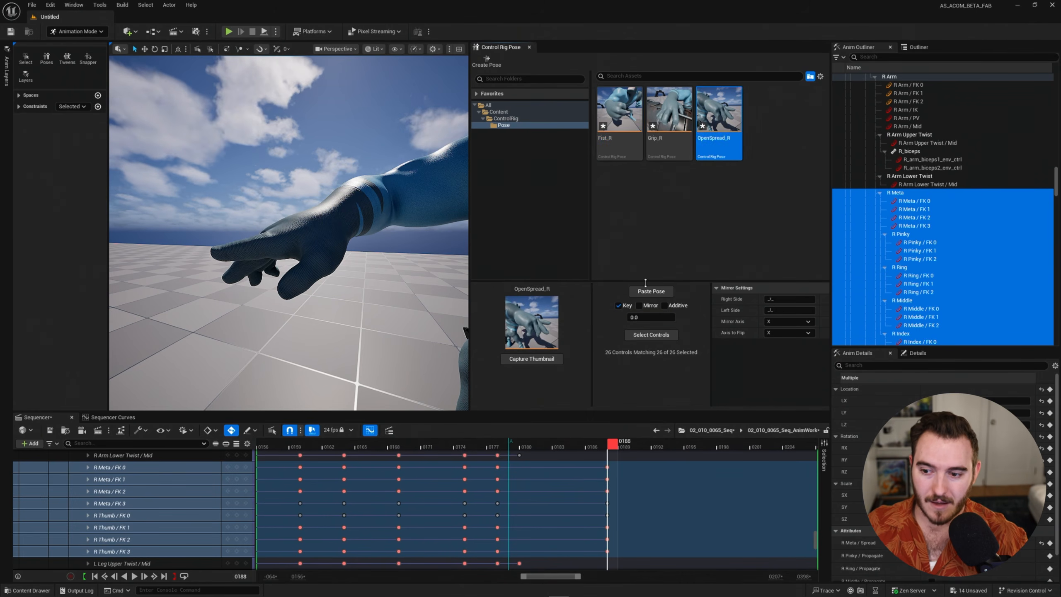
Enable additive mode and blend Fist_R onto the open right hand at 0.4
left_click(627, 122)
left_click_drag(384, 152, 426, 172, "alt")
left_click(634, 317)
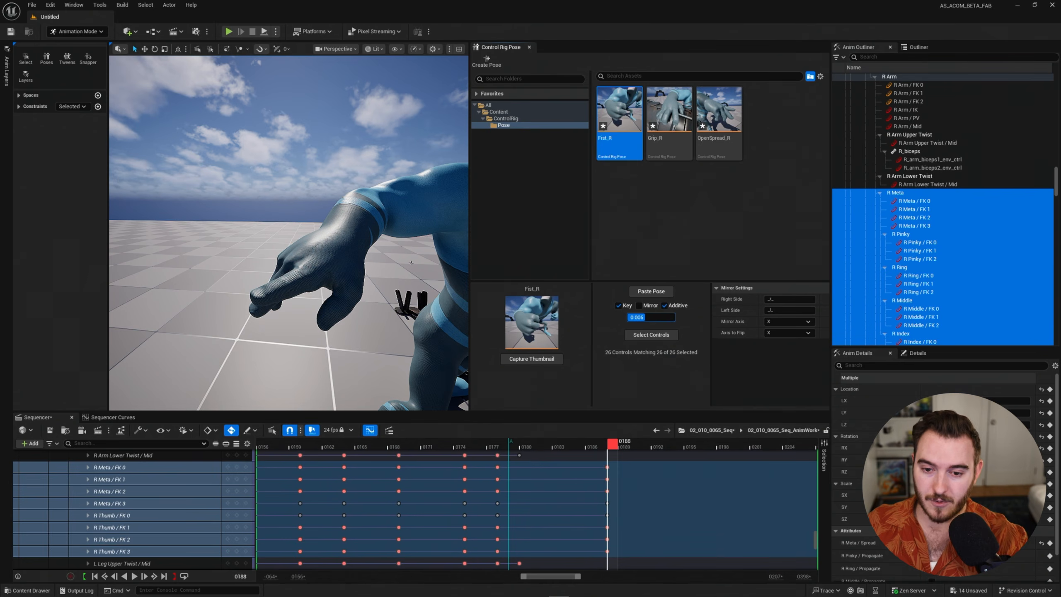
mouse_move(643, 317)
left_mouse_down()
mouse_move(661, 317)
mouse_move(651, 317)
left_mouse_up()
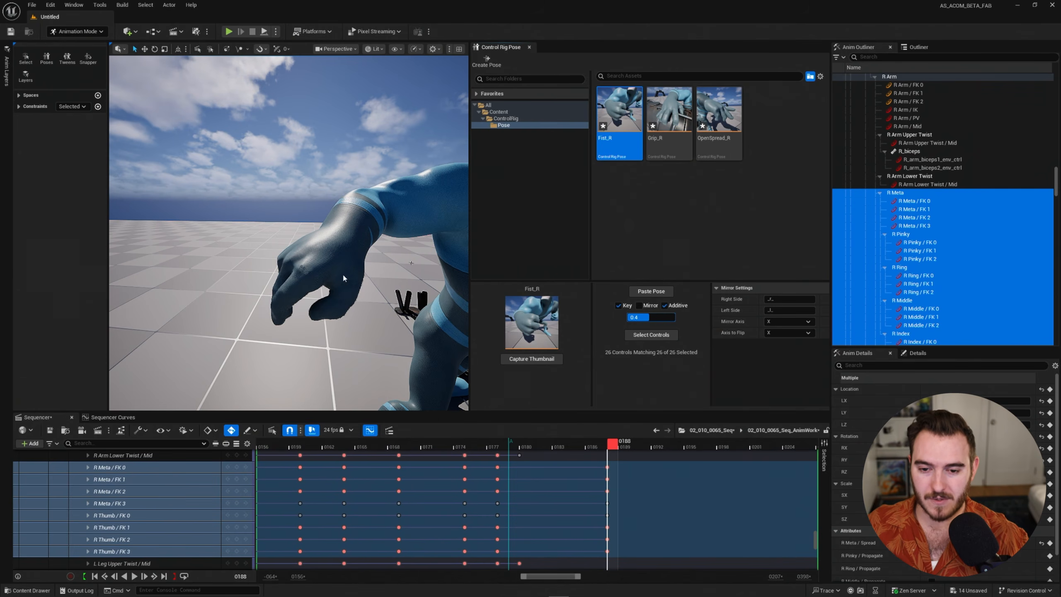
left_click_drag(342, 273, 305, 253, "alt")
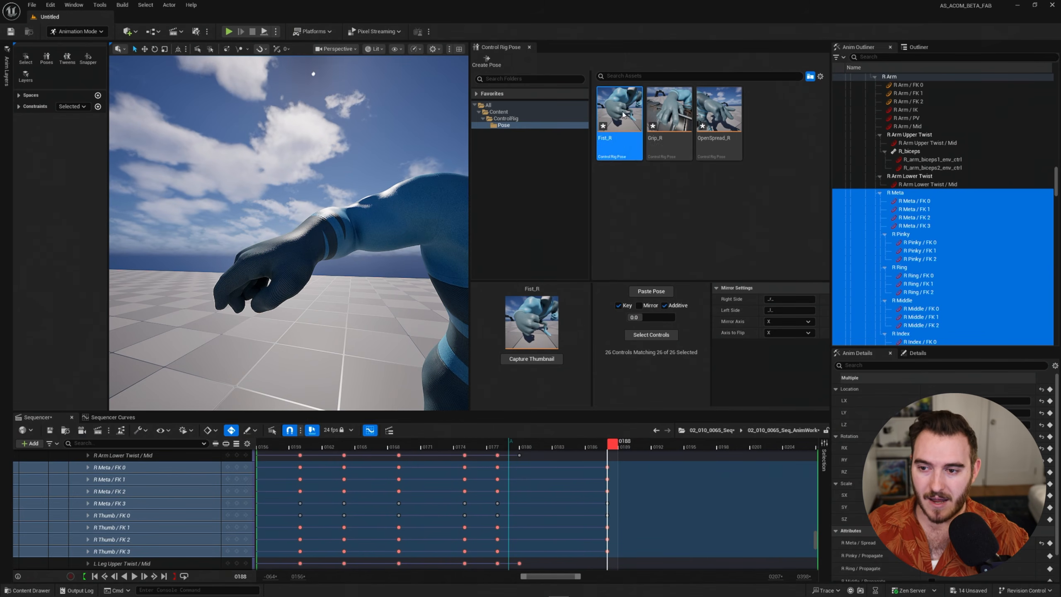
Turn additive mode off and paste the Grip_R pose onto the right hand
left_click(689, 127)
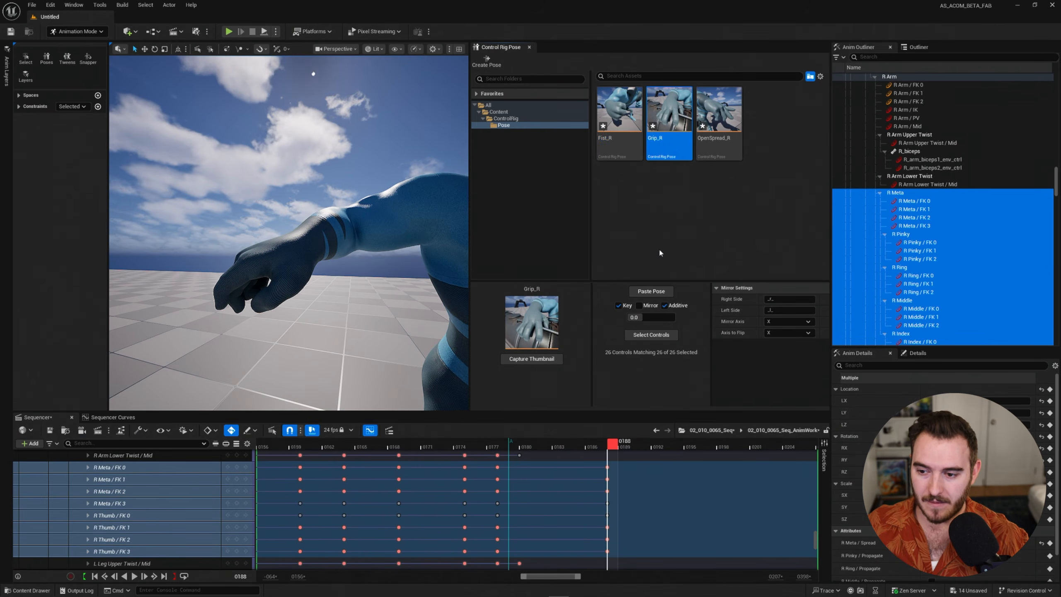
left_click(652, 294)
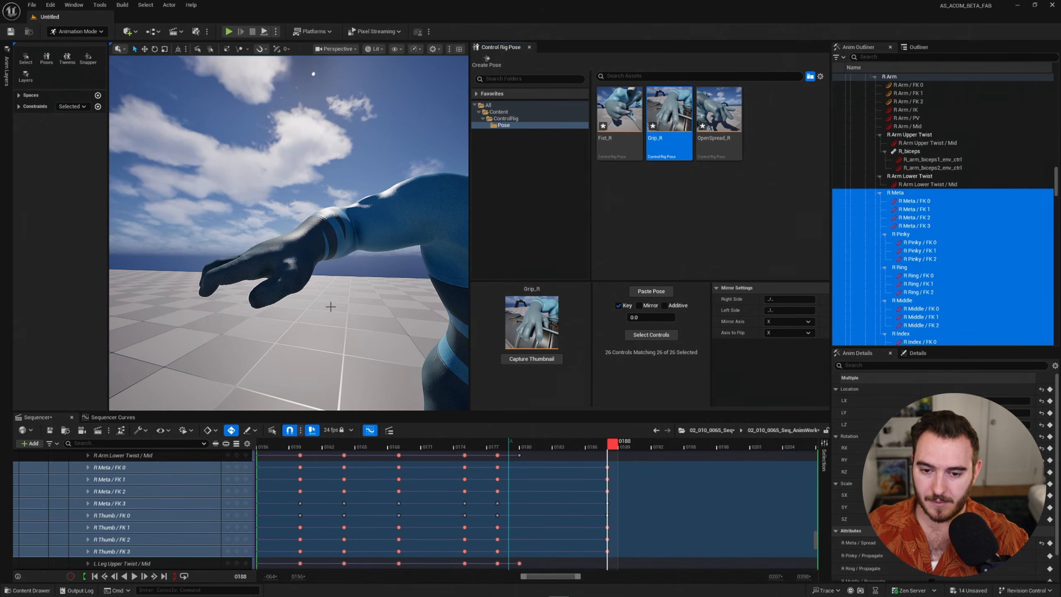
left_click_drag(332, 306, 468, 307, "alt")
Turn additive mode on and blend OpenSpread_R partially onto the gripping right hand
left_click(718, 127)
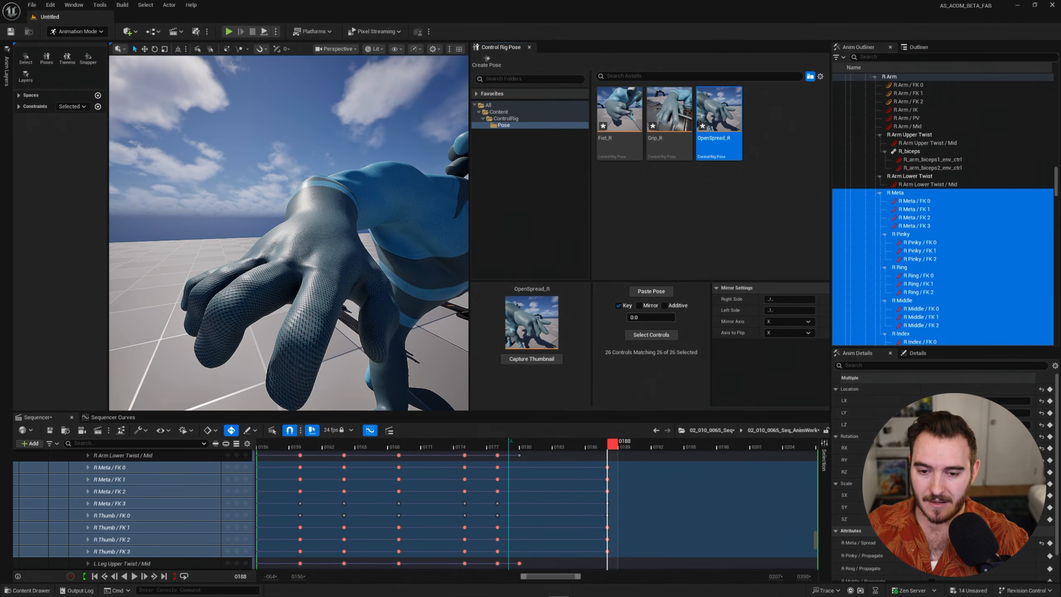
mouse_move(633, 317)
left_mouse_down()
mouse_move(675, 317)
mouse_move(628, 317)
left_mouse_up()
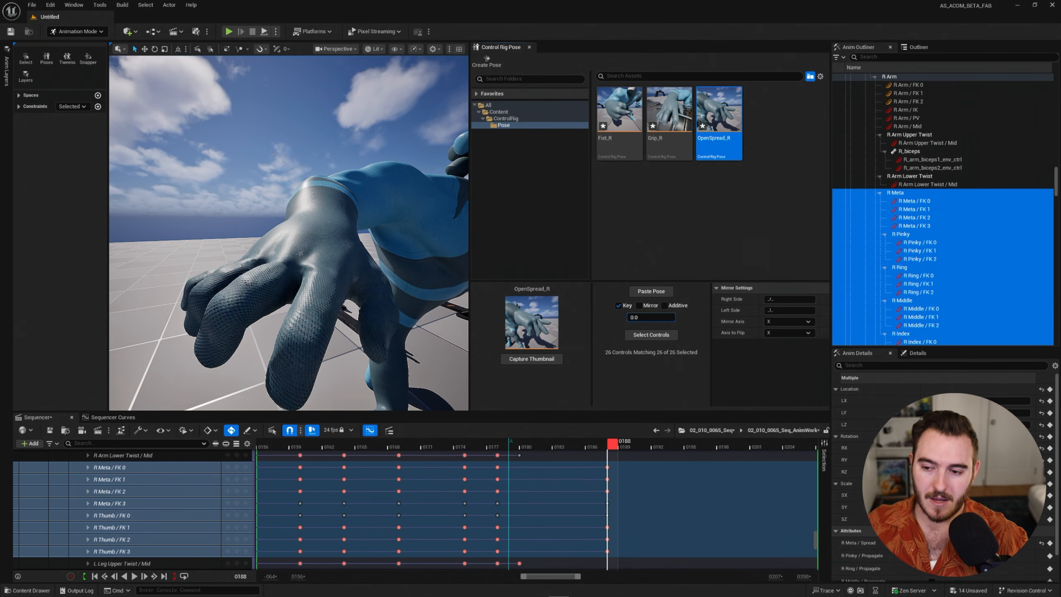
left_click(667, 306)
mouse_move(372, 289)
left_mouse_down("alt")
mouse_move(301, 286)
mouse_move(364, 289)
left_mouse_up("alt")
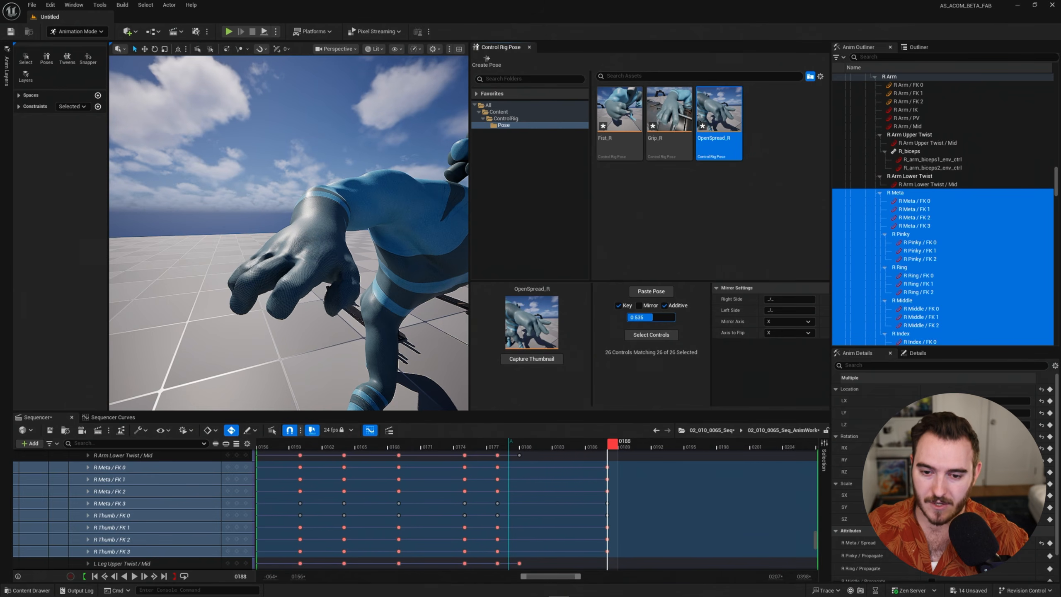
mouse_move(655, 317)
left_mouse_down()
mouse_move(643, 317)
mouse_move(666, 317)
left_mouse_up()
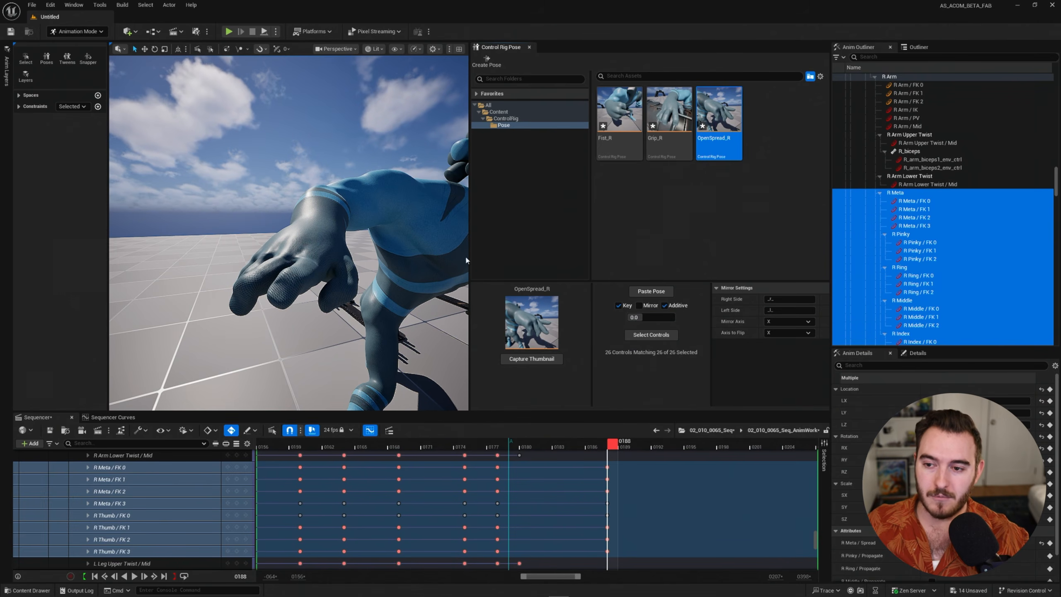
Switch additive mode off and paste the full OpenSpread_R pose onto the right-hand controls at frame 188
mouse_move(295, 253)
left_mouse_down("alt")
mouse_move(384, 309)
mouse_move(422, 285)
mouse_move(426, 332)
mouse_move(390, 324)
mouse_move(296, 253)
left_mouse_up("alt")
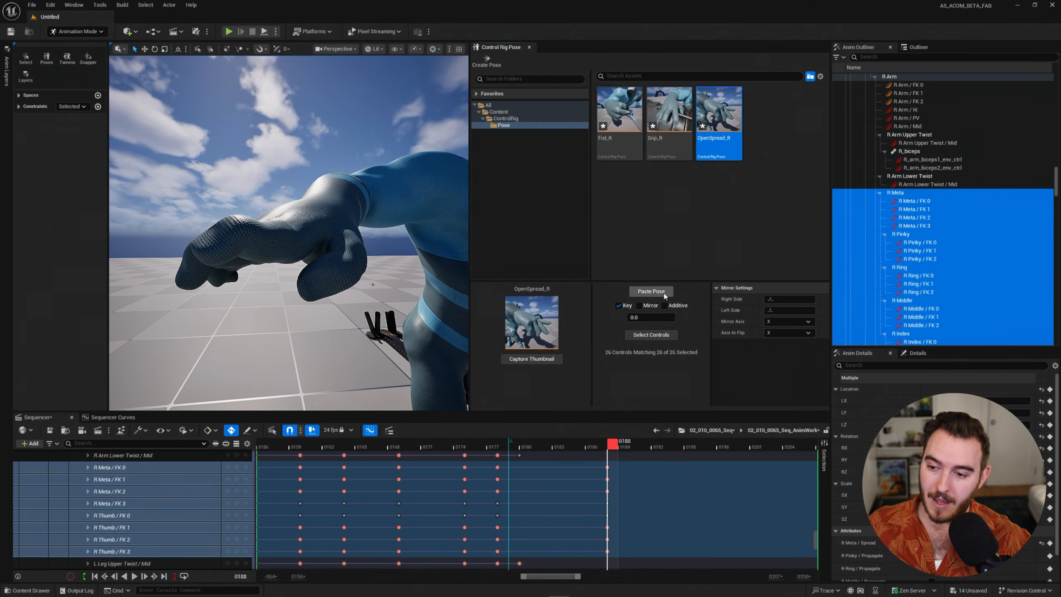
left_click(651, 292)
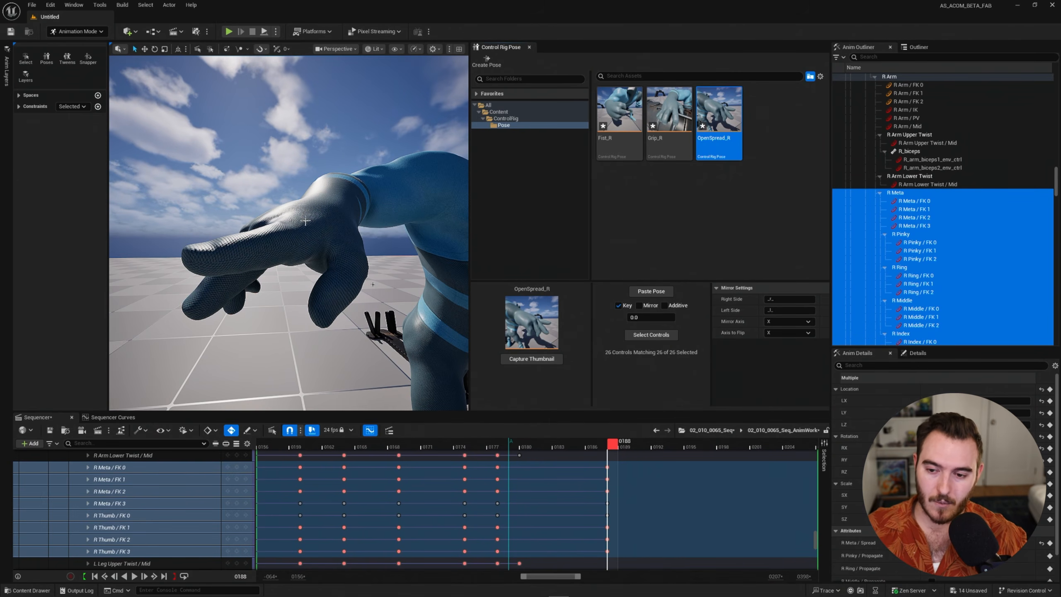
Enable pose mirroring for Fist_R, look over the mirror settings, and switch mirroring off again
right_click_drag(306, 220, 250, 220, "alt")
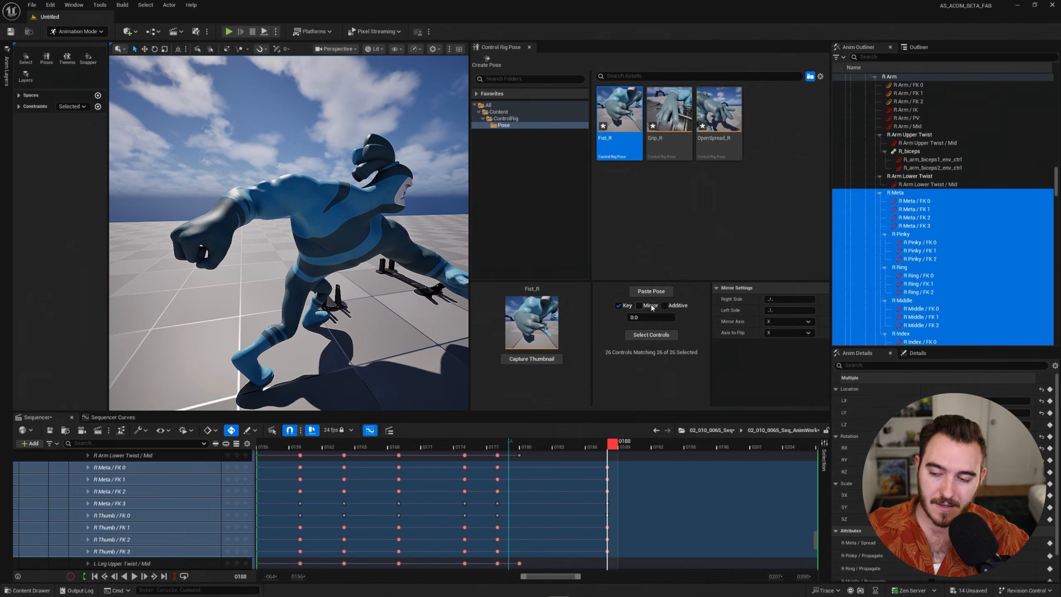
left_click(639, 305)
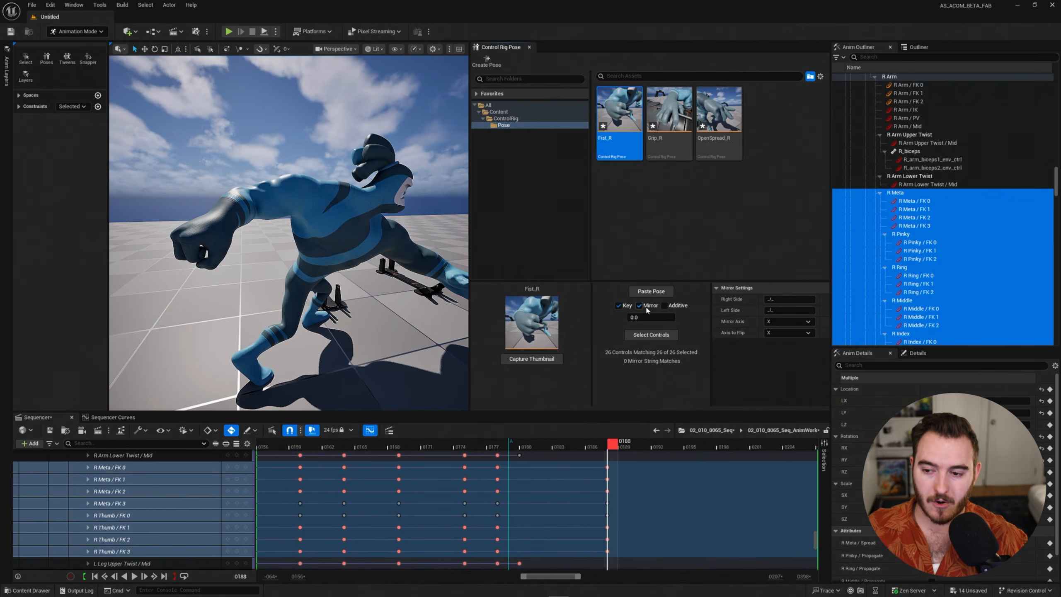
left_click_drag(416, 280, 476, 280, "alt")
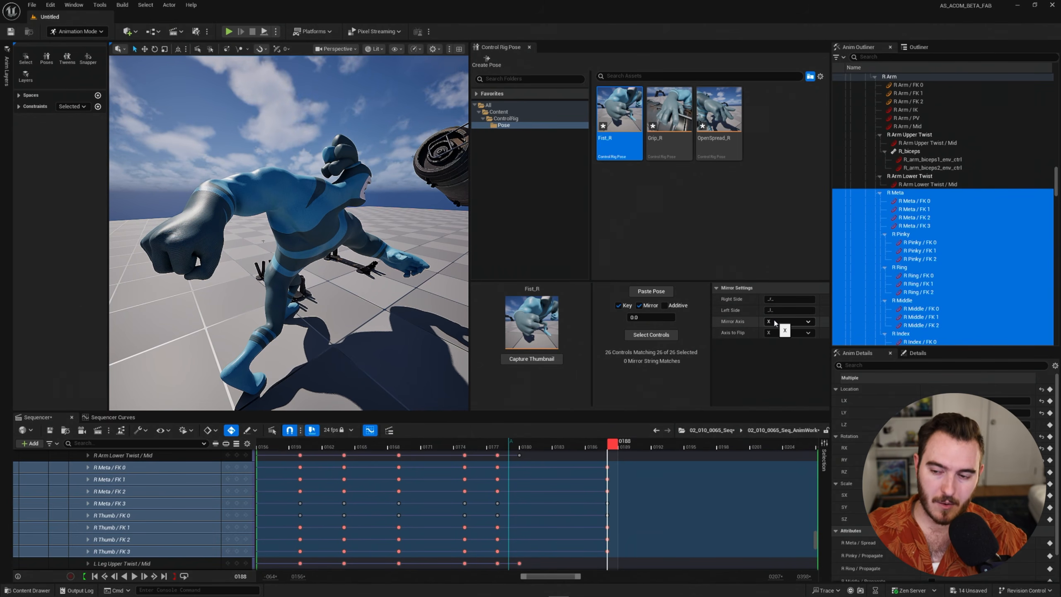
left_click(643, 308)
Select the upper, lower, inner and outer eyelid controls of the character's left eye at frame 101
left_click_drag(456, 226, 342, 217, "alt")
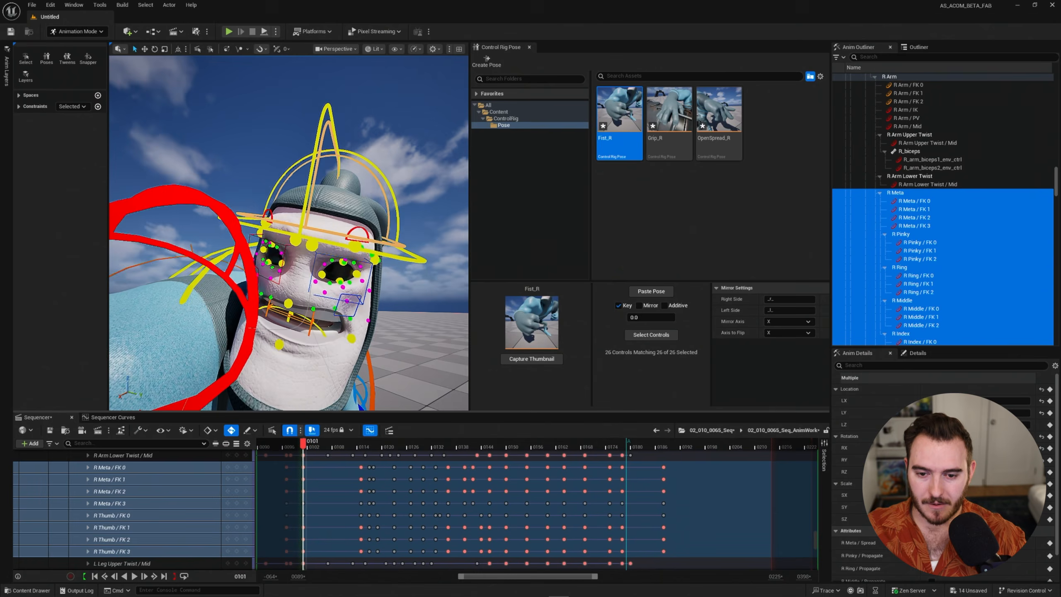
left_click_drag(401, 289, 372, 304, "alt")
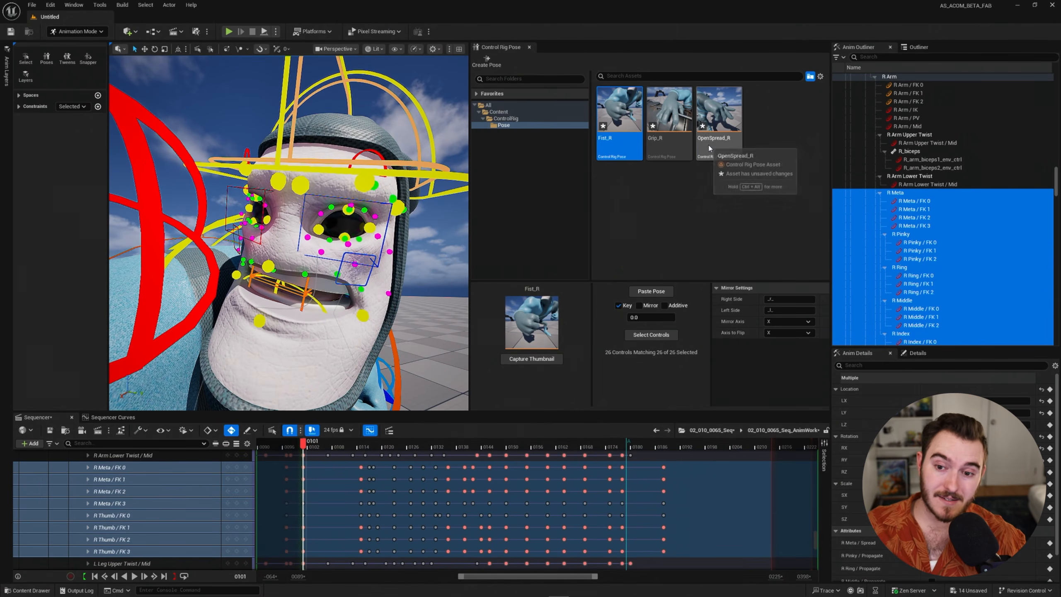
left_click_drag(335, 308, 281, 268, "alt")
left_click(257, 259)
key("ctrl+z")
left_click(308, 221, "shift")
left_click(345, 254, "shift")
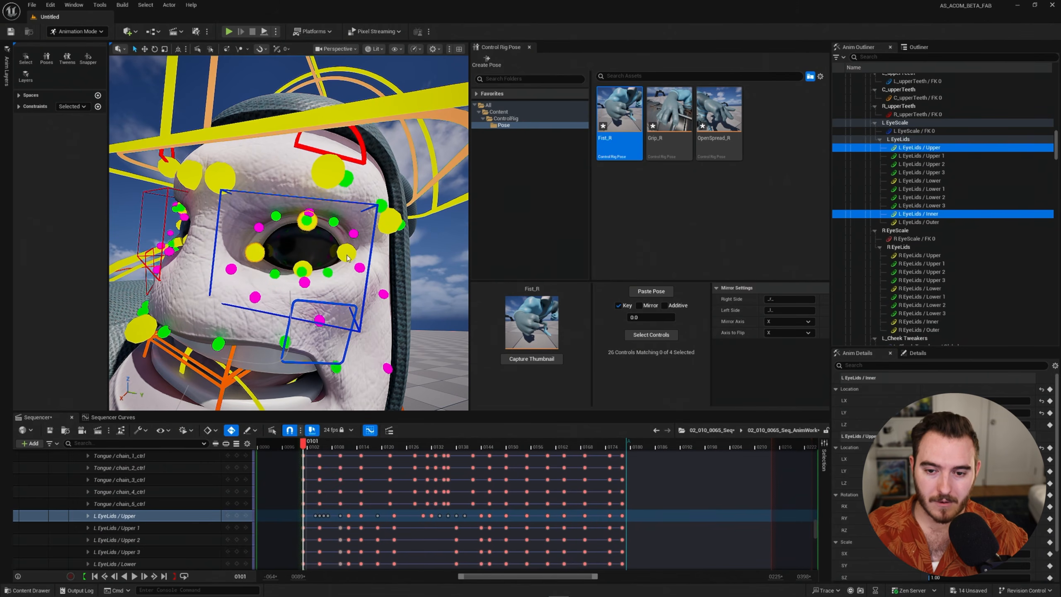
left_click(304, 269, "shift")
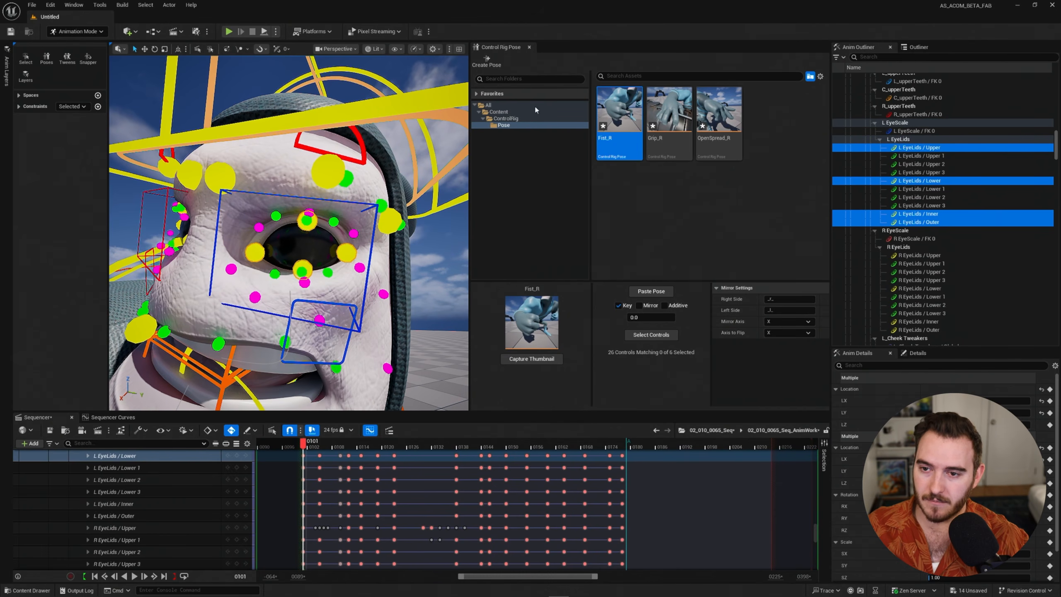
Create a Control Rig pose asset named OpenEyes from the selected left eyelid controls
left_click(486, 61)
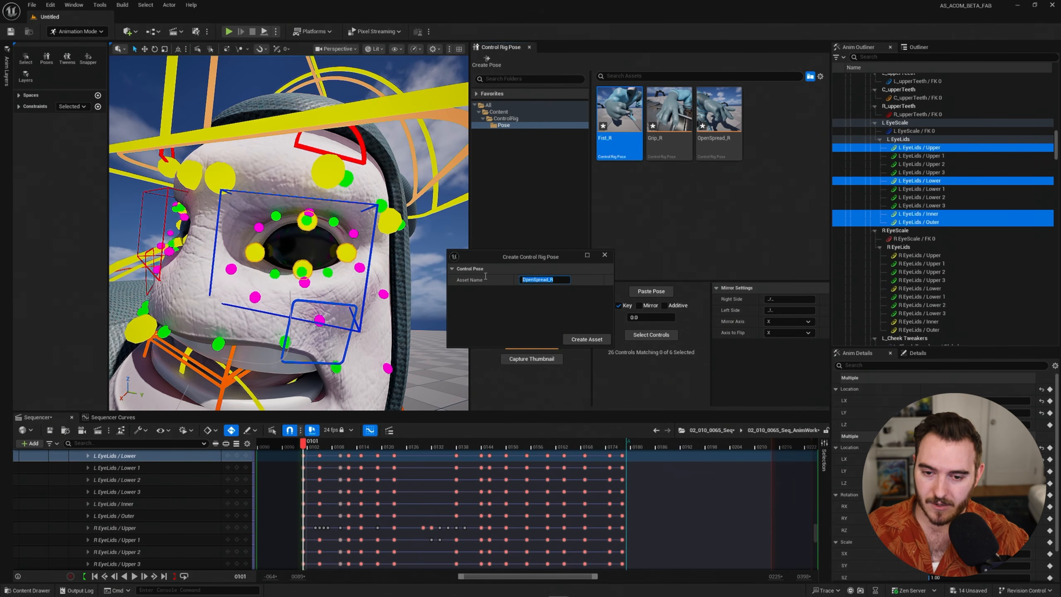
type("OpenEy")
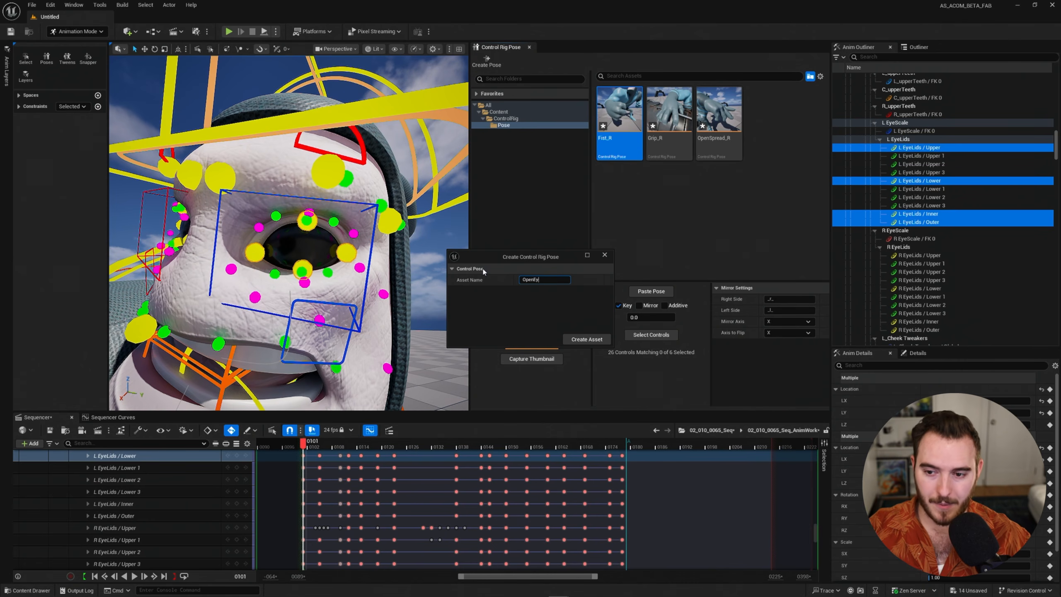
type("es")
left_click(584, 340)
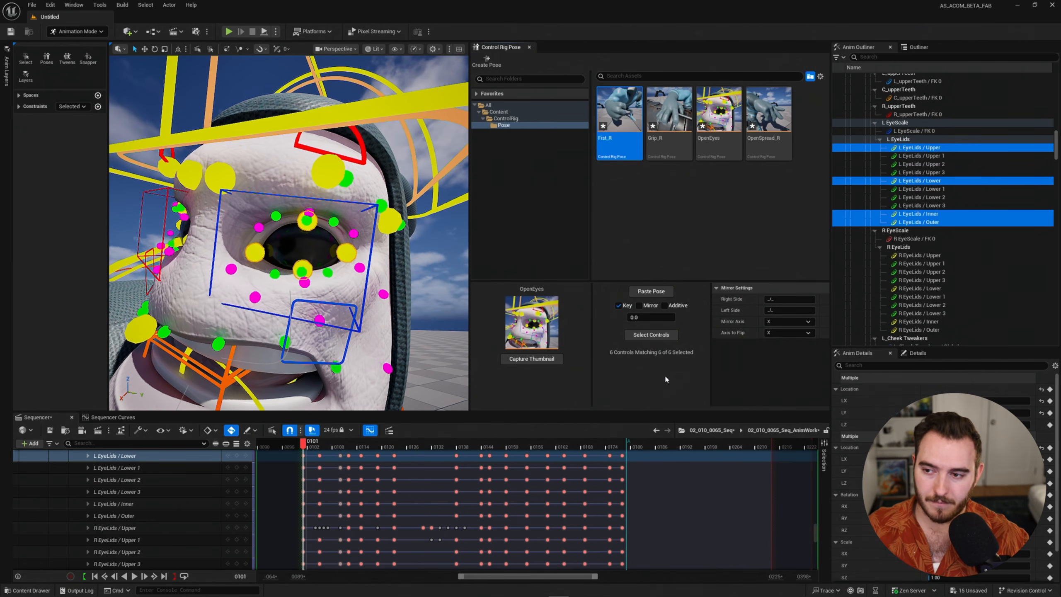
Close the left eye by raising the lower eyelid control and lowering the upper one until the lids meet
key("f")
left_click(305, 292)
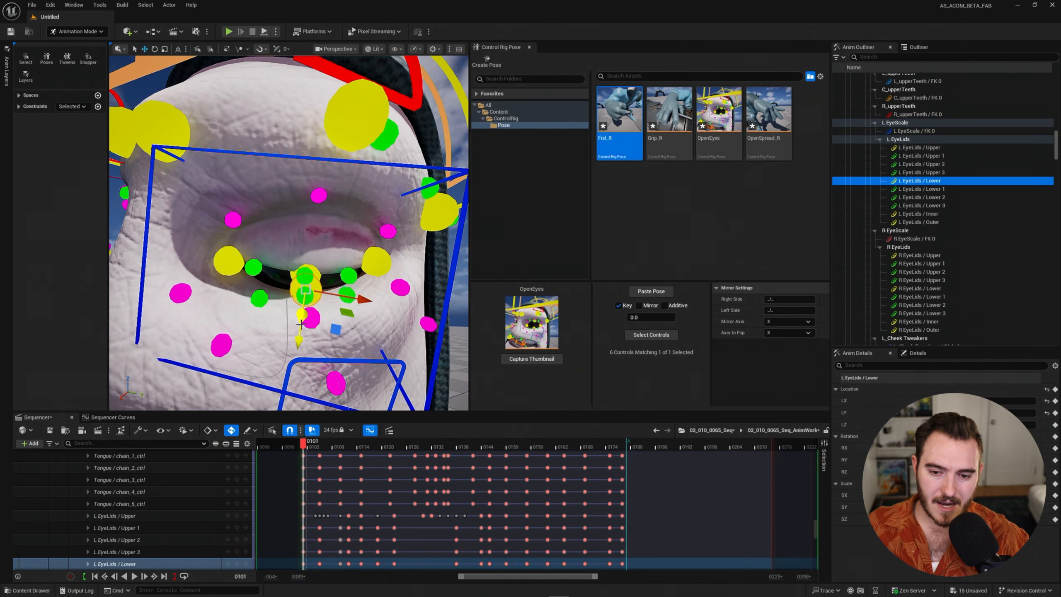
left_click_drag(300, 334, 303, 279)
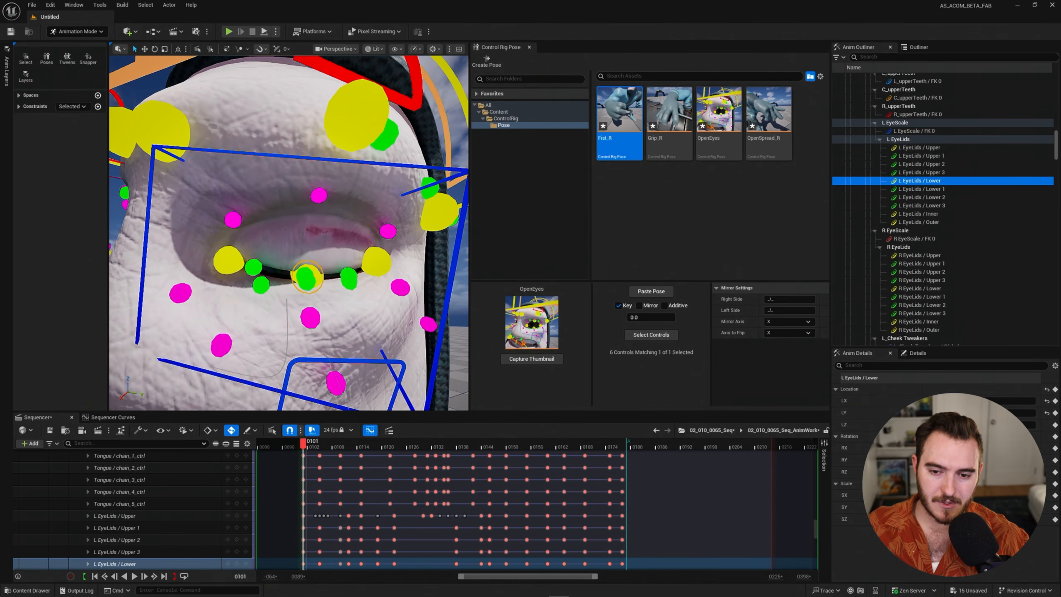
key("Escape")
left_click(304, 276)
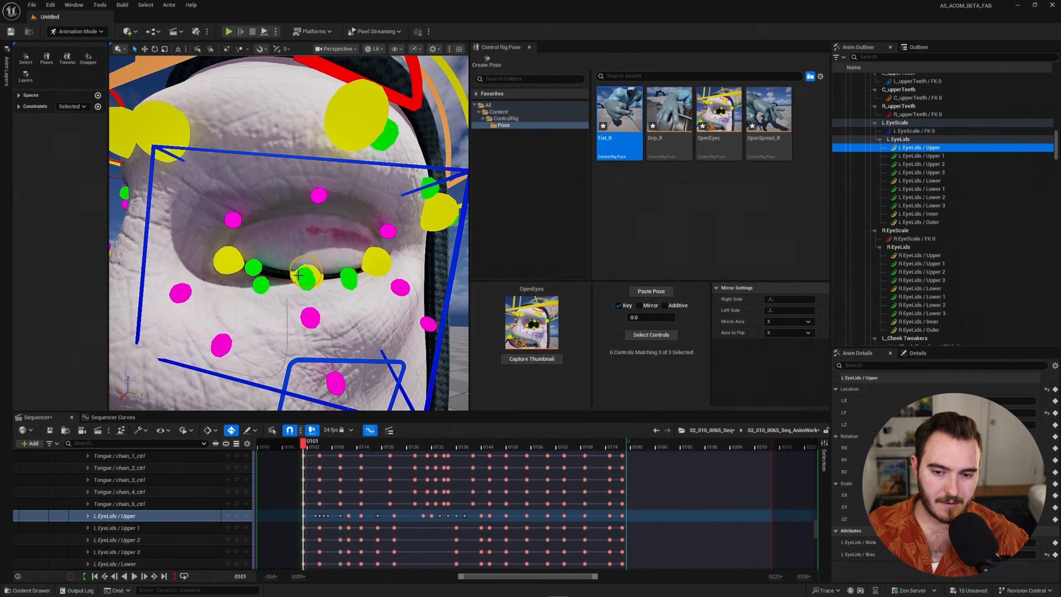
left_click_drag(306, 274, 305, 284)
key("q")
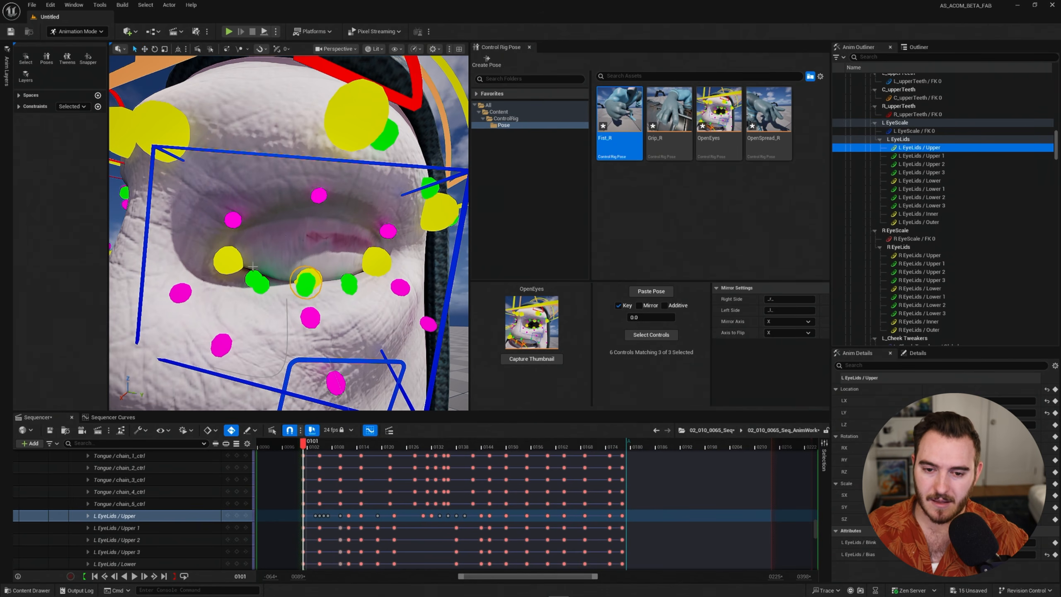
Select the left eye's upper, lower, inner and outer eyelid controls and save the closed-eye pose as Blink
left_click(237, 262, "ctrl")
left_click(374, 261, "ctrl")
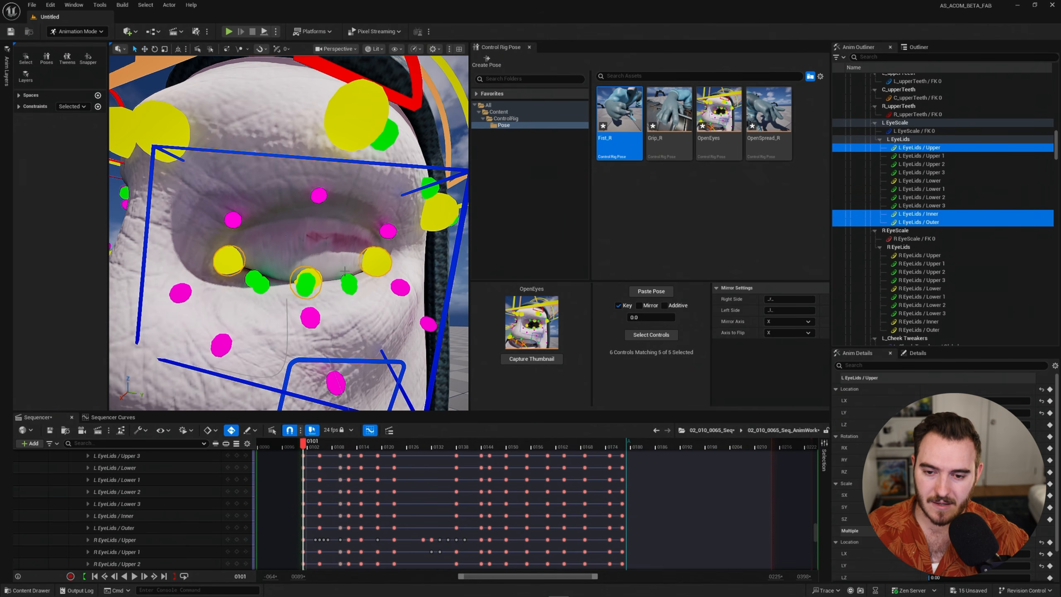
left_click(320, 274, "ctrl")
scroll(339, 262, "up", 3)
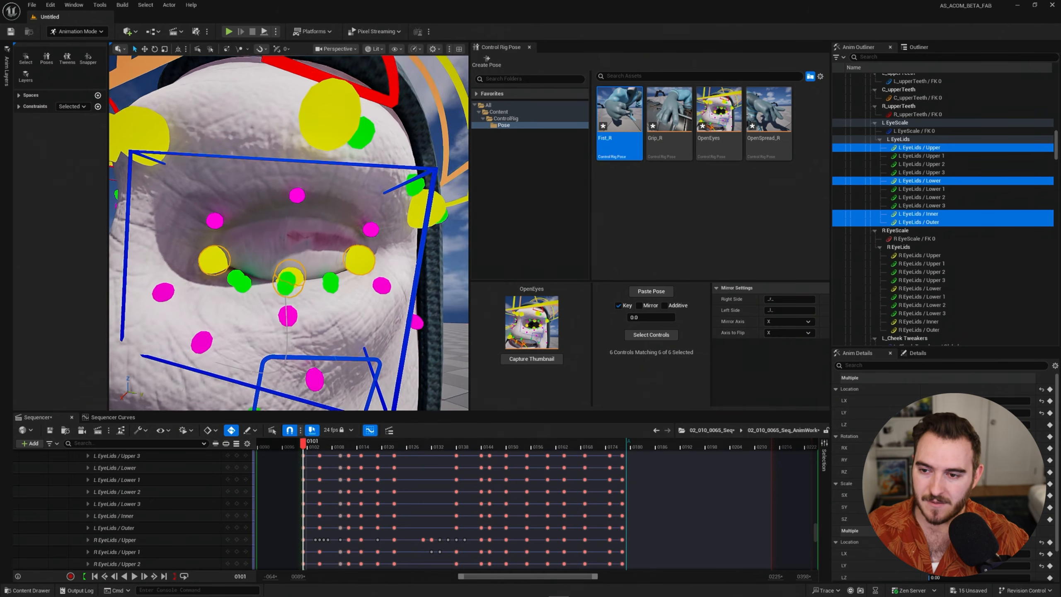
left_click(492, 66)
type("Blink")
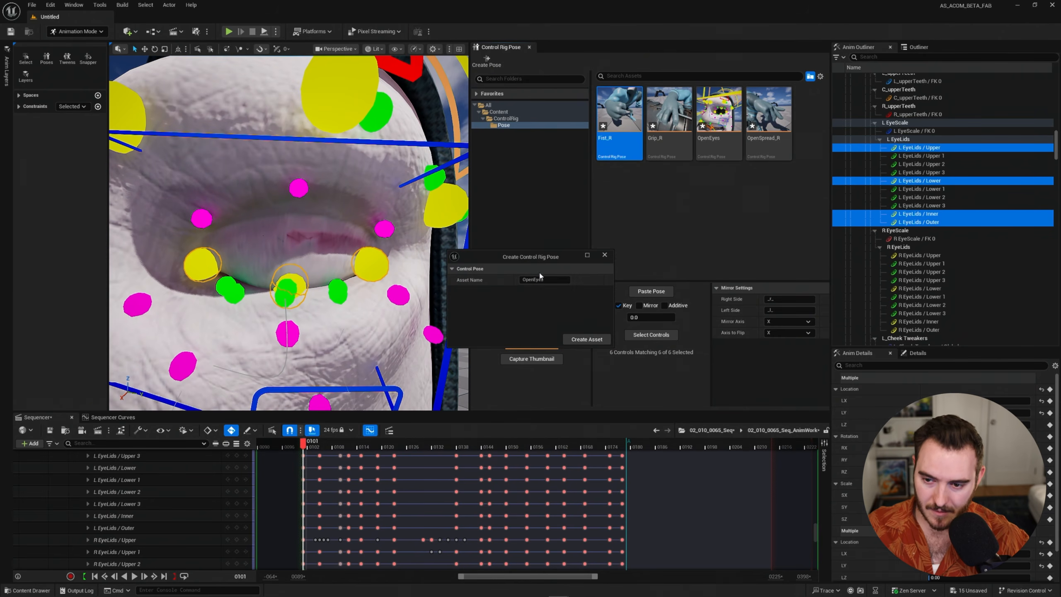
left_click(586, 339)
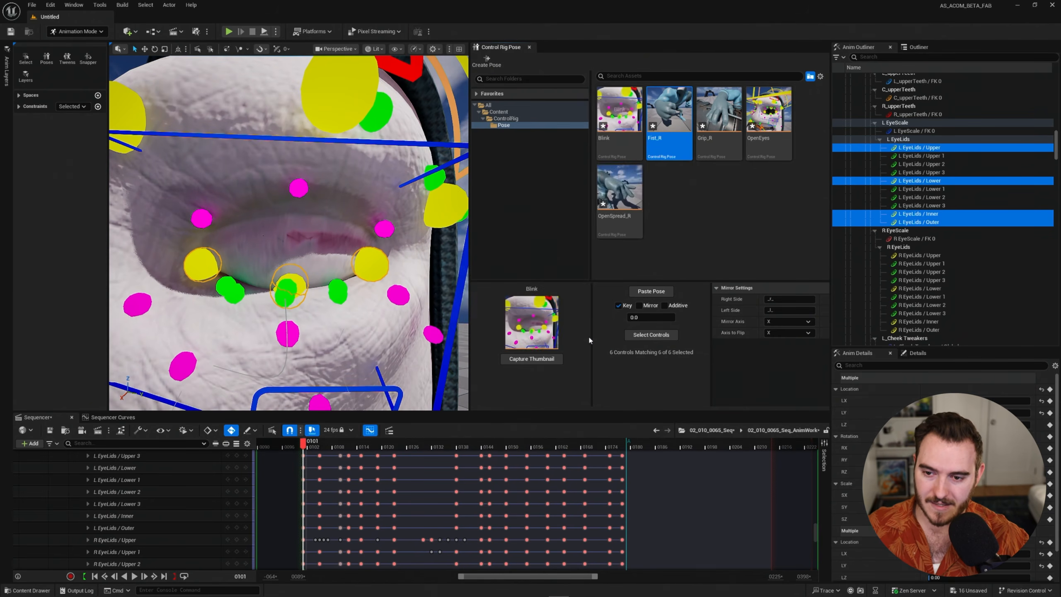
Reselect the upper, lower, inner and outer controls of L EyeLids and paste the OpenEyes pose onto them
scroll(293, 251, "down", 5)
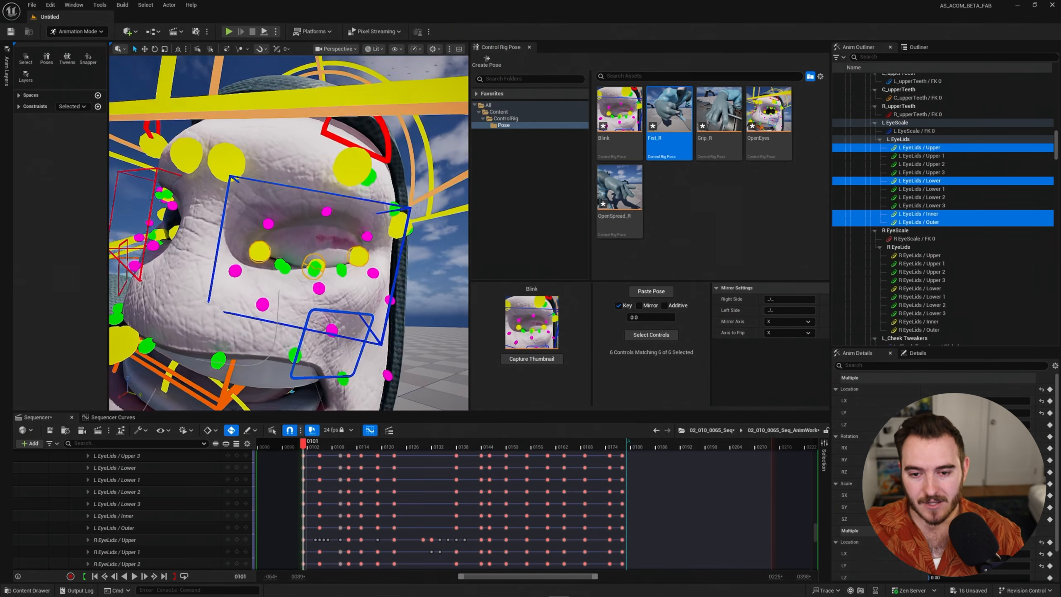
mouse_move(293, 251)
left_mouse_down("alt")
mouse_move(351, 251)
mouse_move(305, 259)
left_mouse_up("alt")
middle_click_drag(279, 256, 328, 276, "alt")
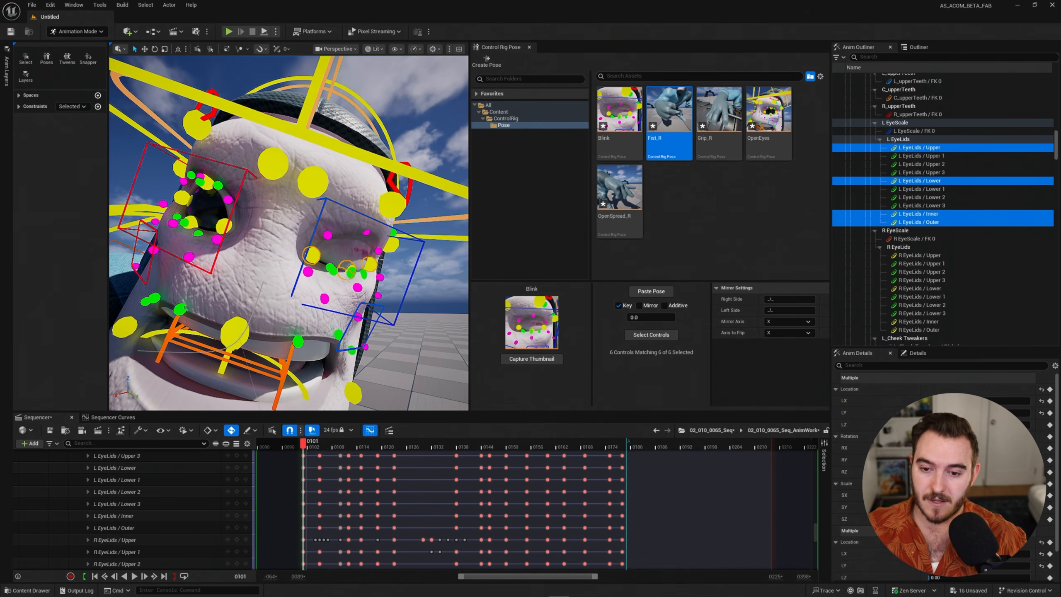
left_click(369, 258)
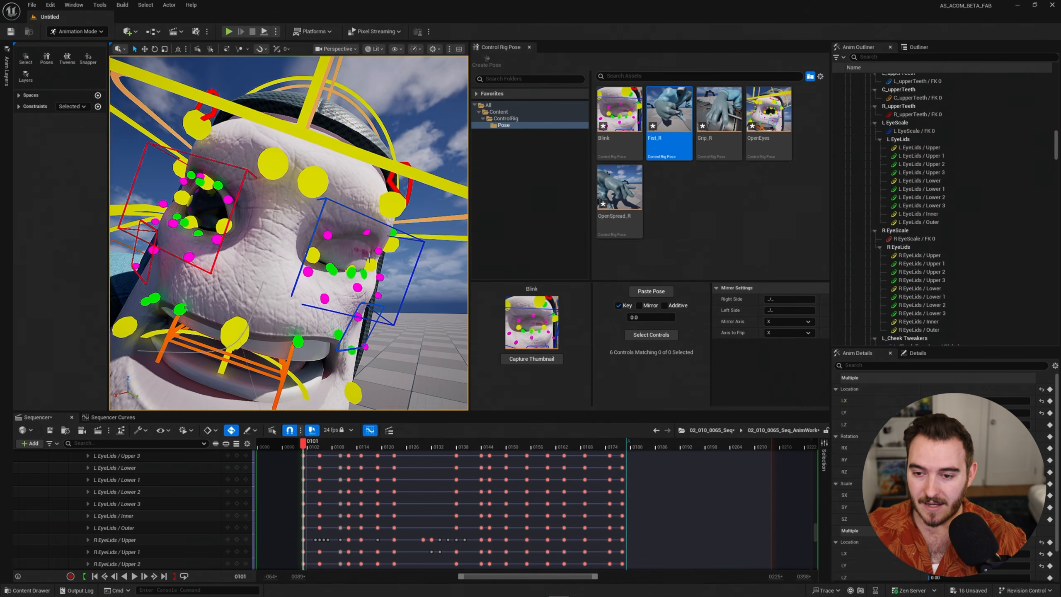
right_click_drag(370, 258, 412, 255)
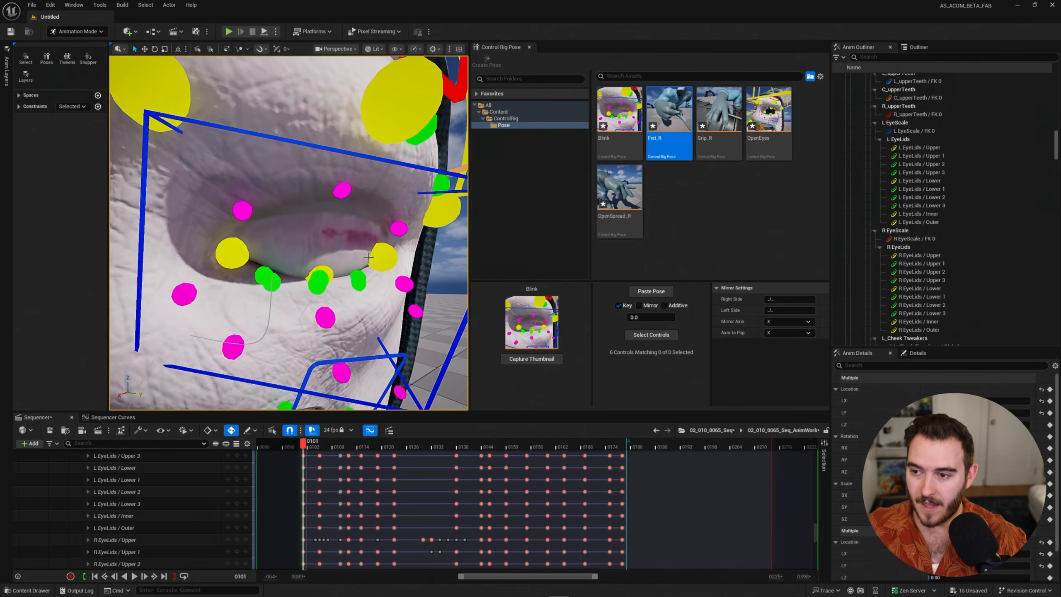
left_click(776, 110)
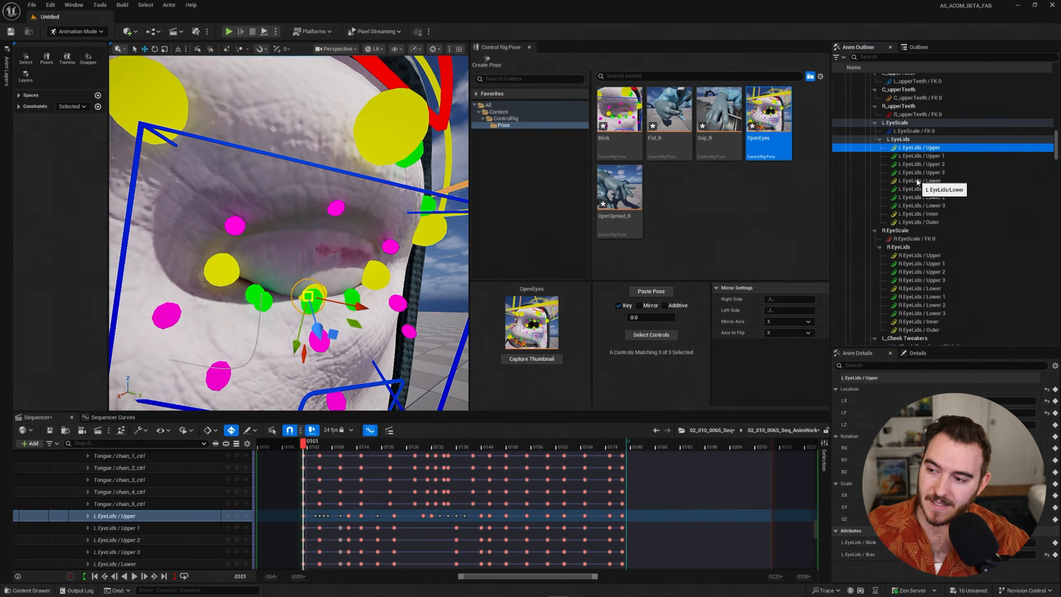
left_click(916, 181, "ctrl")
left_click(915, 214, "ctrl")
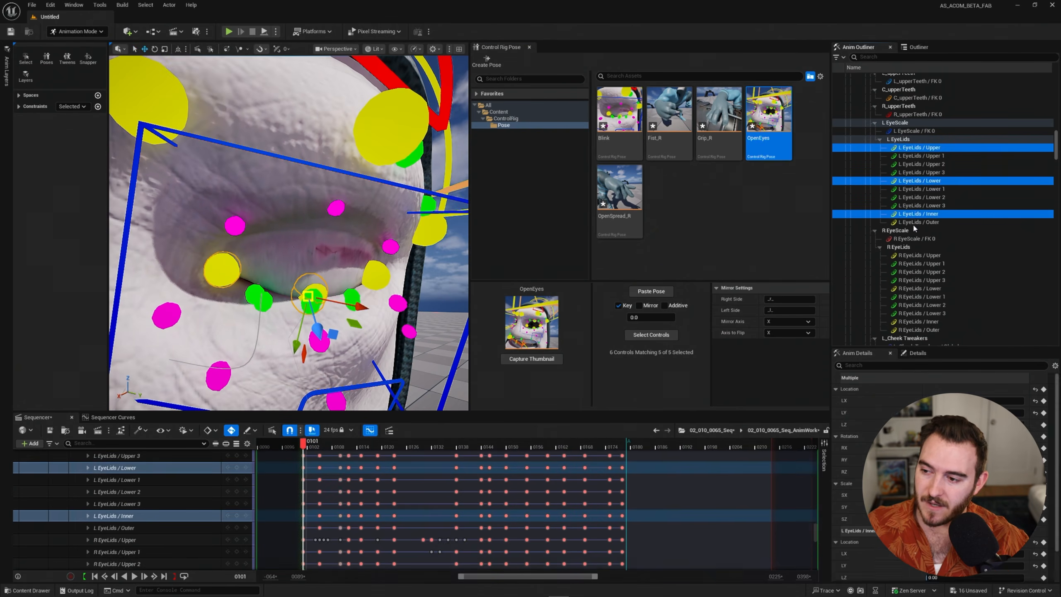
left_click(921, 222, "ctrl")
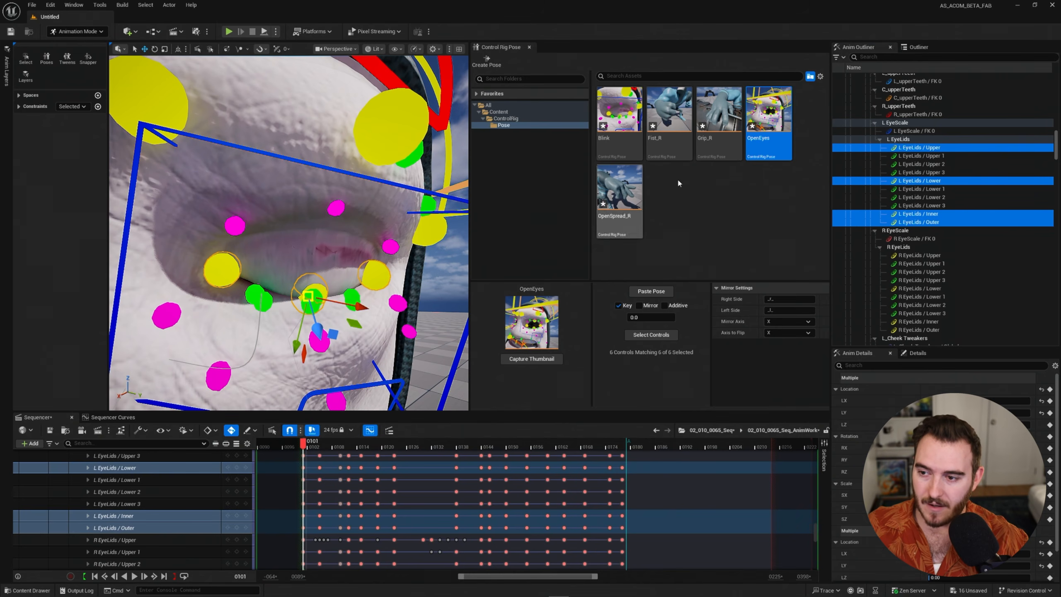
double_click(768, 117)
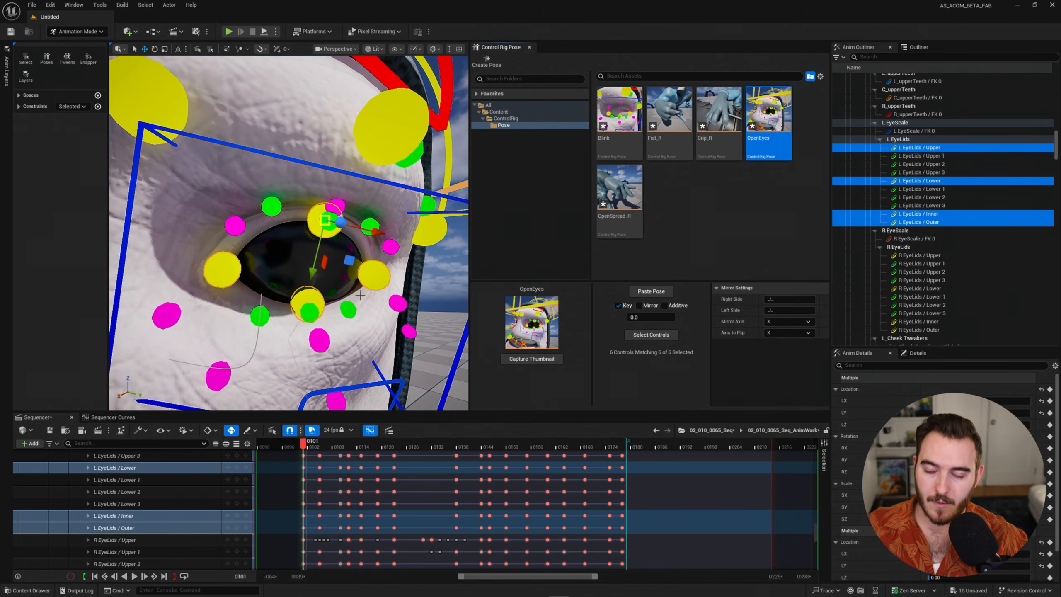
Select the whole L EyeLids group and paste the Blink pose onto it, followed by OpenEyes
right_click_drag(291, 281, 209, 282, "alt")
left_click_drag(291, 281, 320, 280, "alt")
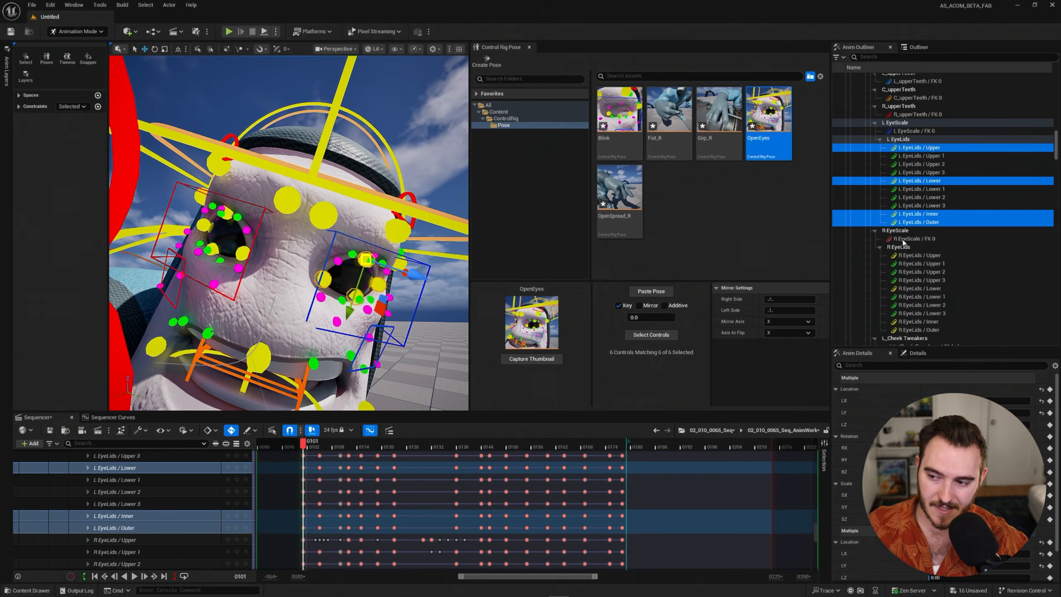
left_click(900, 141)
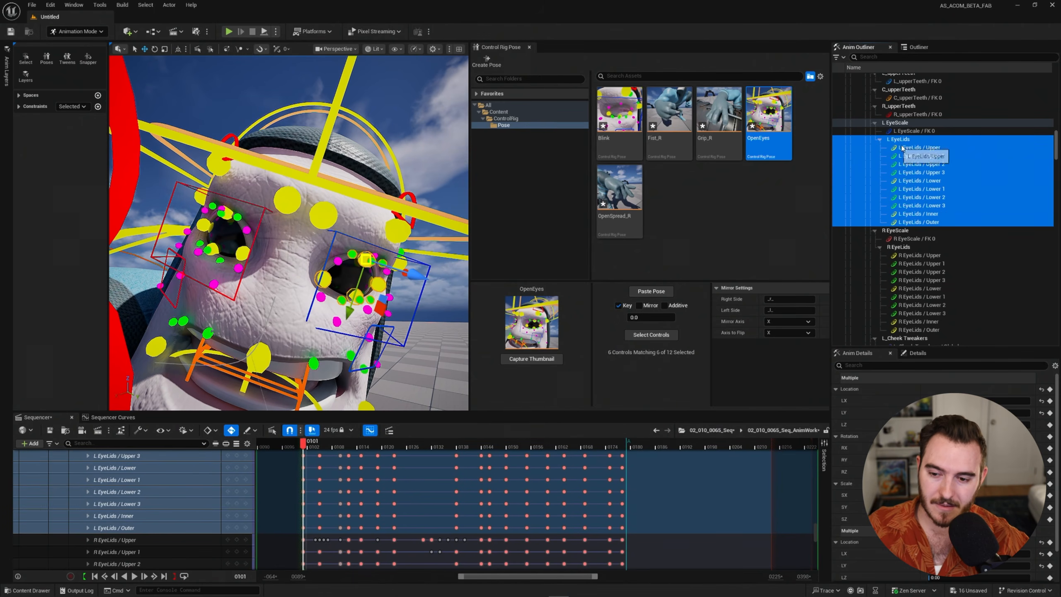
double_click(618, 113)
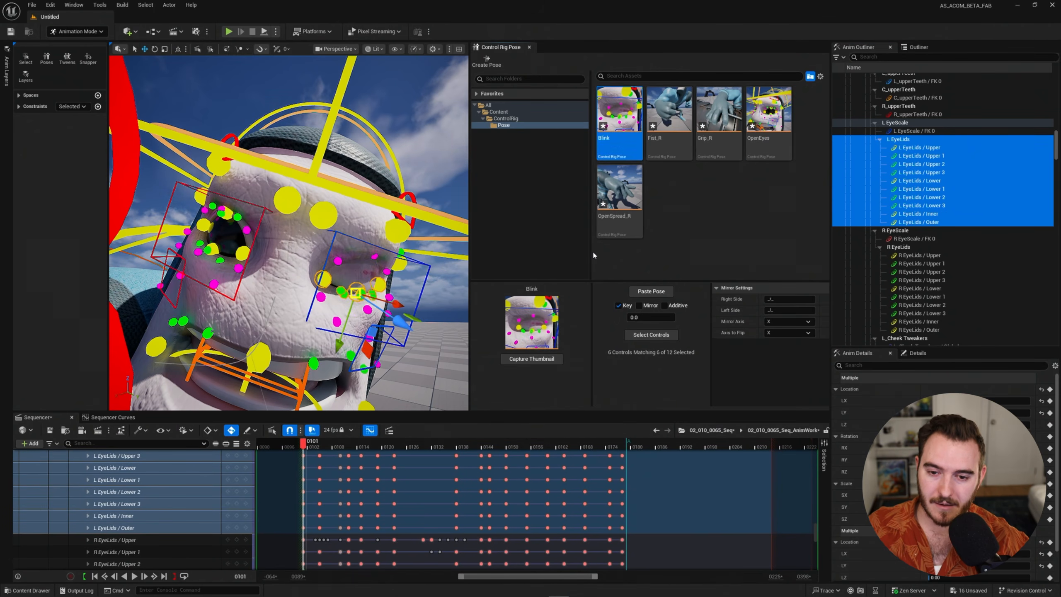
left_click(767, 111)
double_click(767, 111)
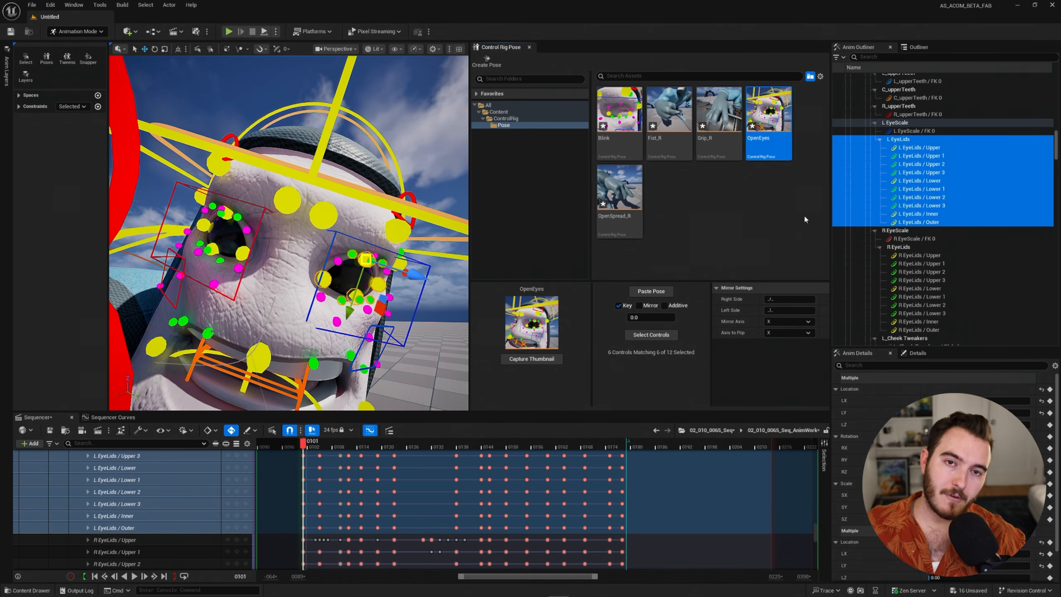
Blend the Blink pose partially onto the open left eyelids, with additive mode off and again with it on
key("f")
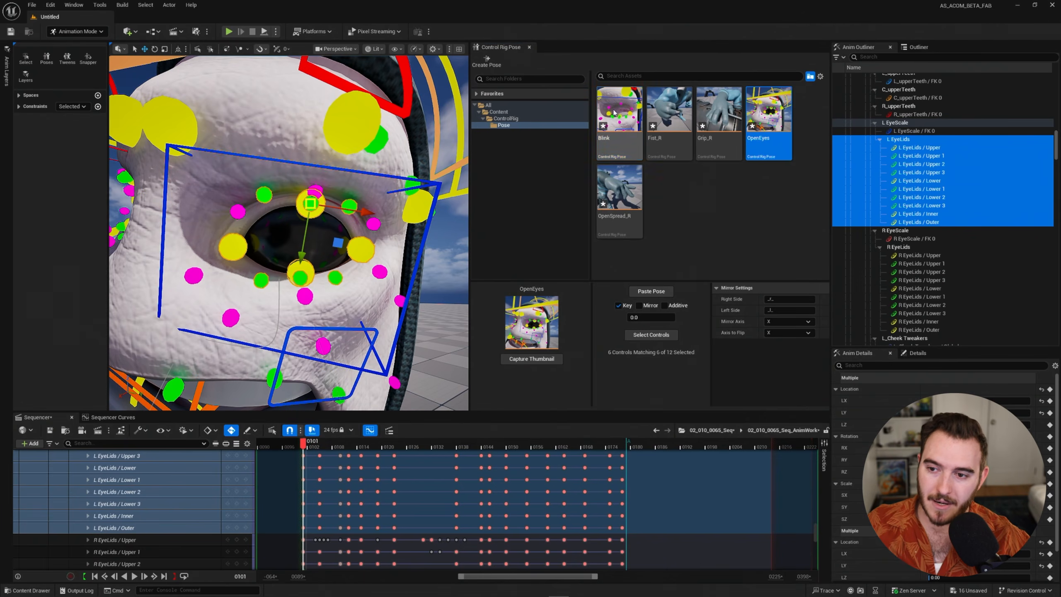
left_click(617, 113)
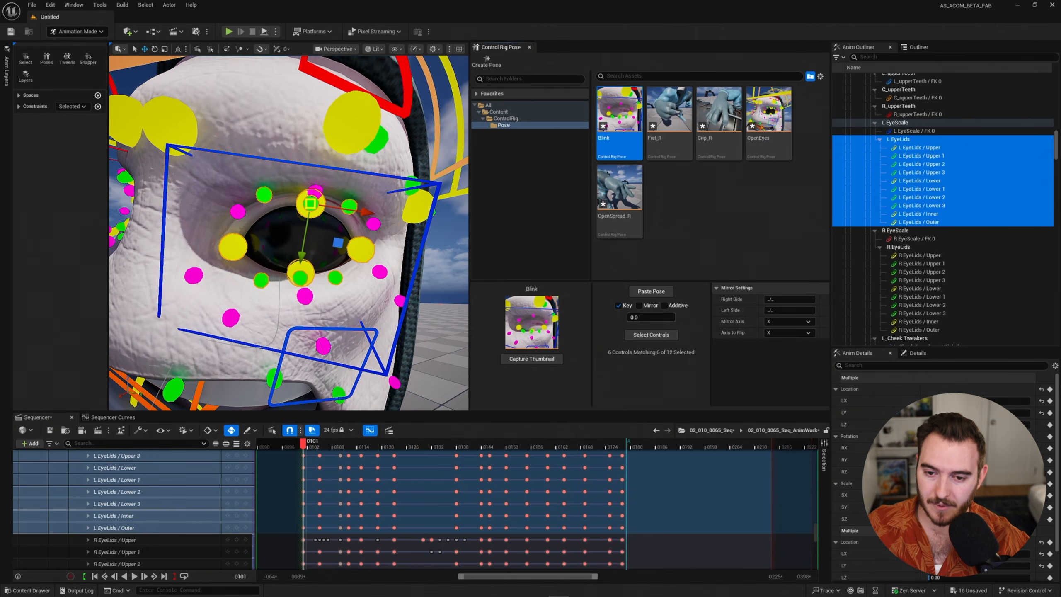
mouse_move(631, 317)
left_mouse_down()
mouse_move(674, 317)
mouse_move(635, 317)
left_mouse_up()
left_click(664, 305)
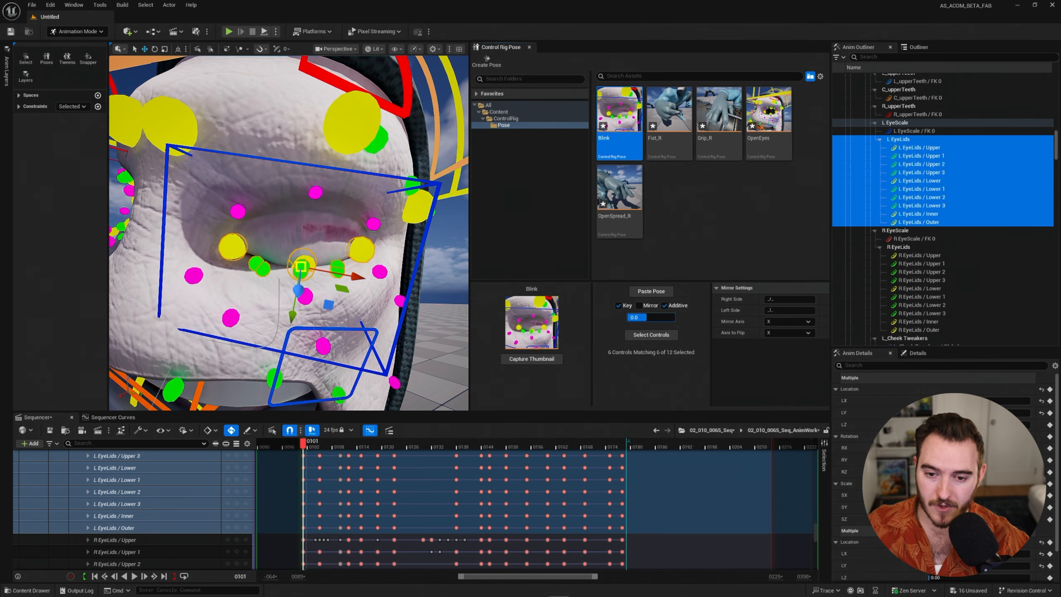
left_click_drag(635, 317, 655, 317)
Paste the full Blink pose onto the left eyelids with additive mode off, and select the OpenEyes pose asset
left_click(664, 305)
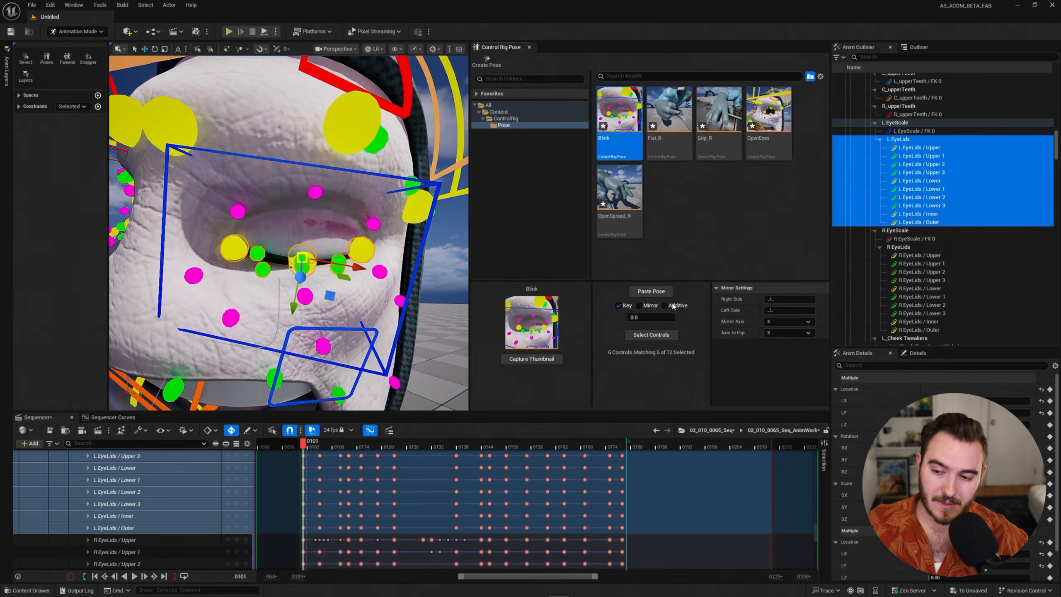
left_click(668, 293)
left_click(780, 126)
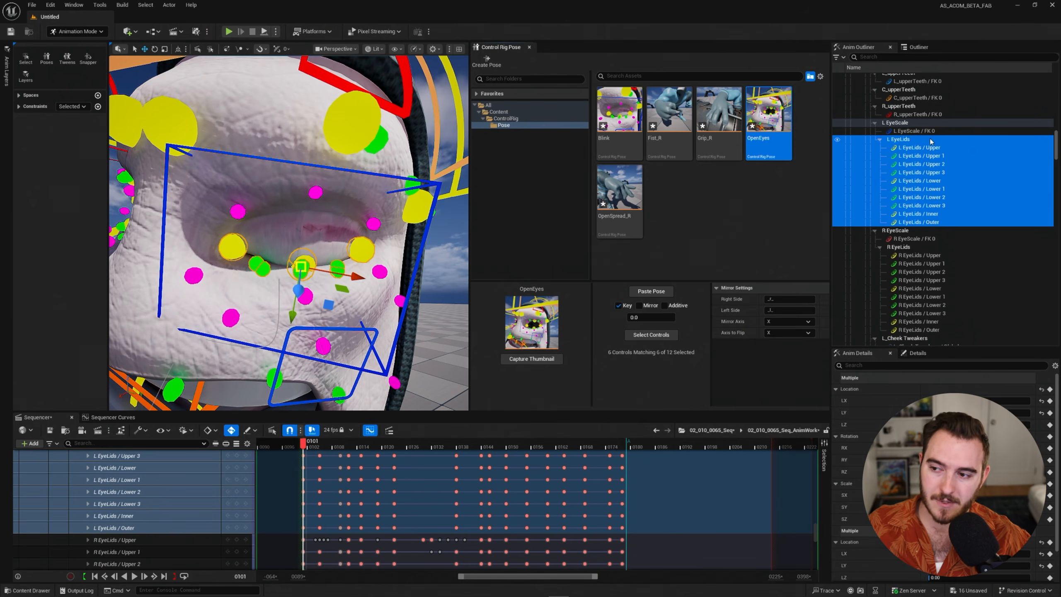
Clear the eyelid control selection and select all right-hand controls stored in the Fist_R pose
left_click(924, 142)
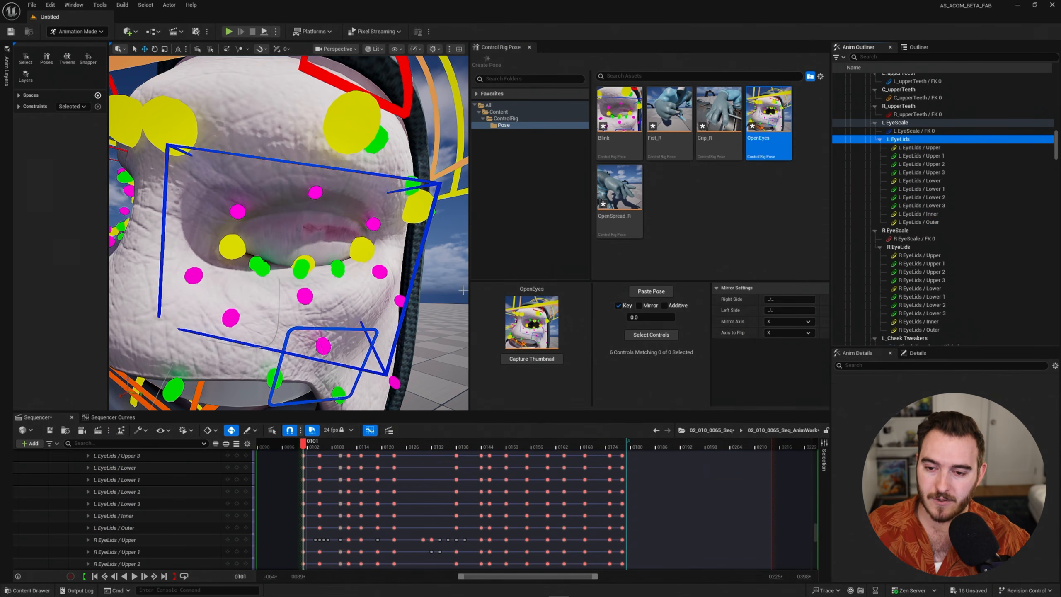
mouse_move(383, 286)
right_mouse_down()
mouse_move(209, 271)
mouse_move(401, 281)
right_mouse_up()
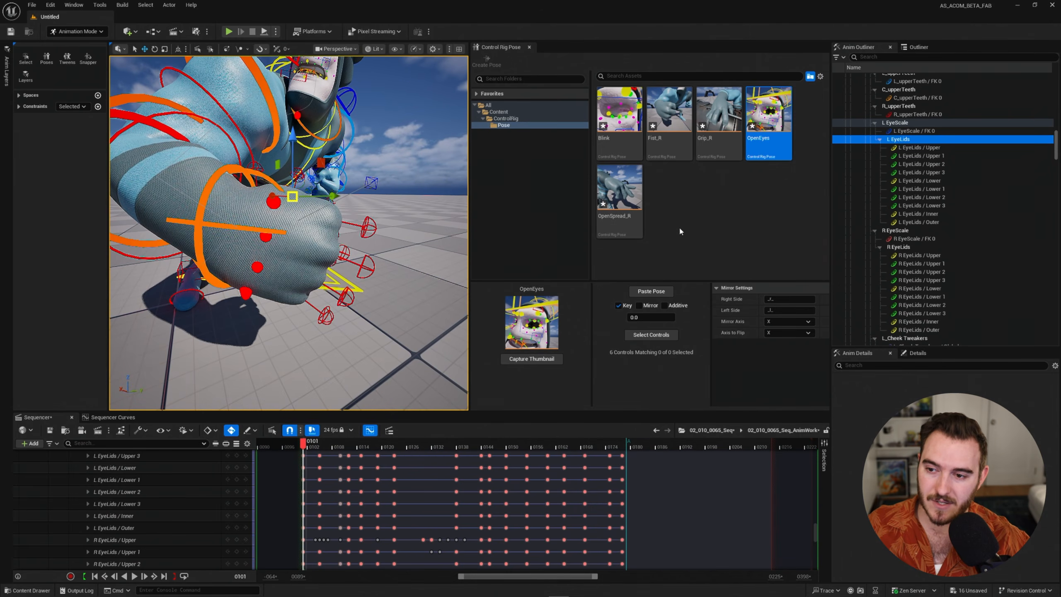
left_click(671, 126)
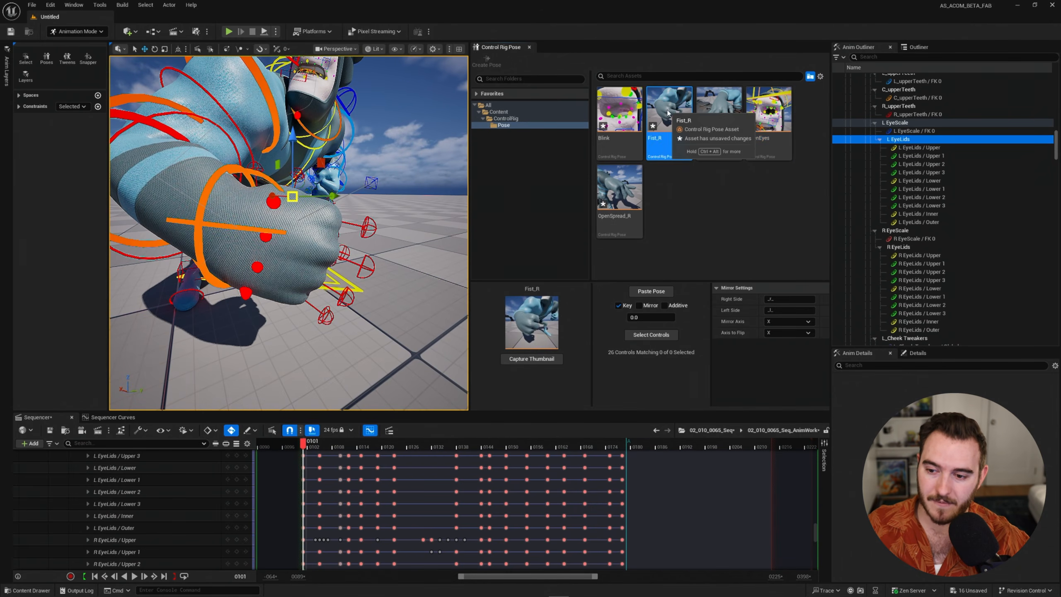
left_click(652, 335)
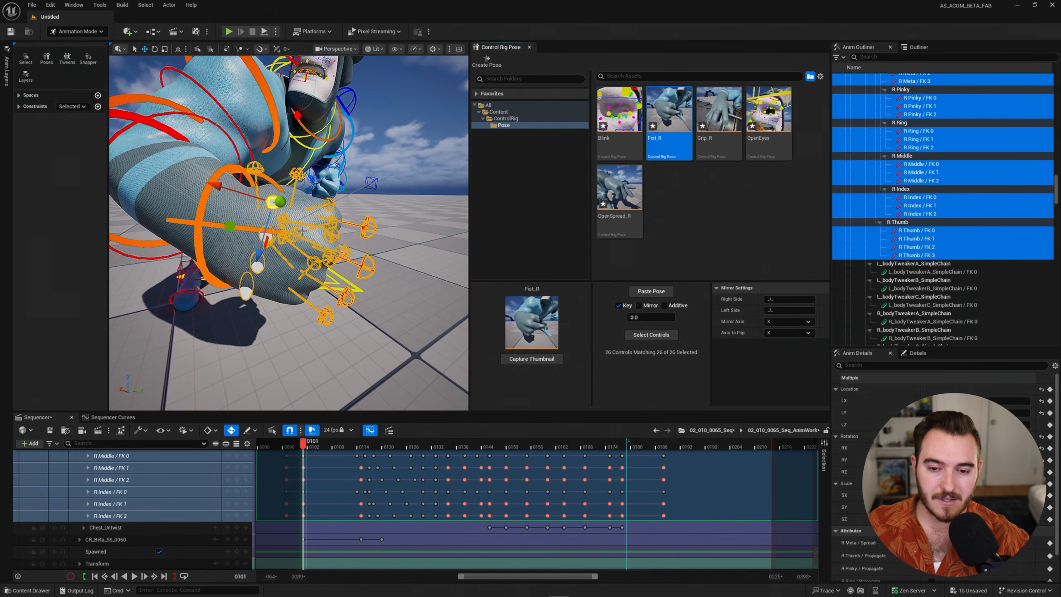
left_click_drag(325, 259, 267, 289, "alt")
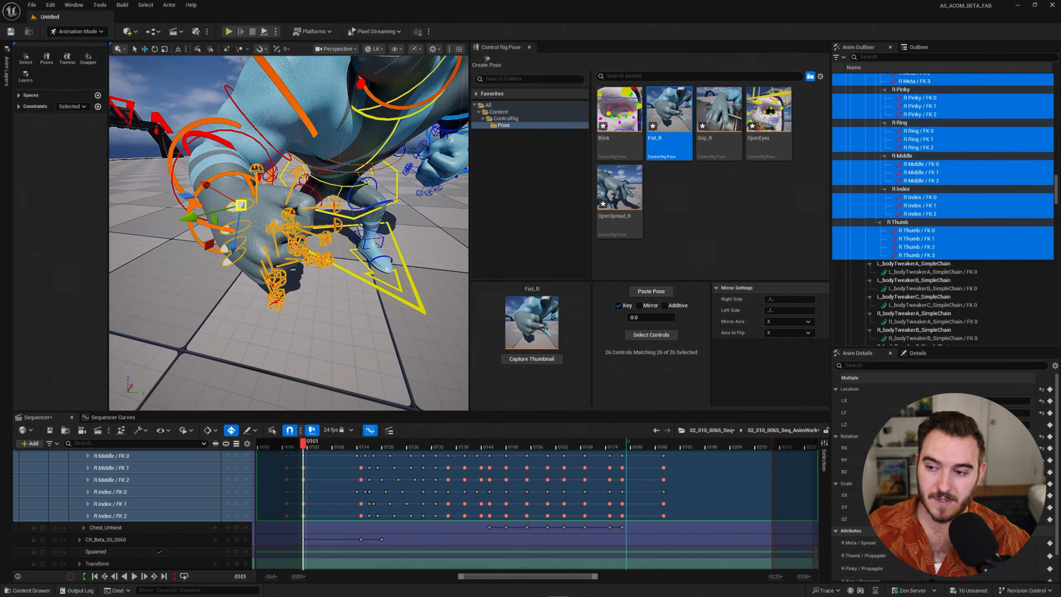
Select the left eyelid controls stored in the OpenEyes pose, paste that pose onto them and frame them in the viewport
right_click_drag(308, 268, 319, 205)
key("w")
left_click(768, 110)
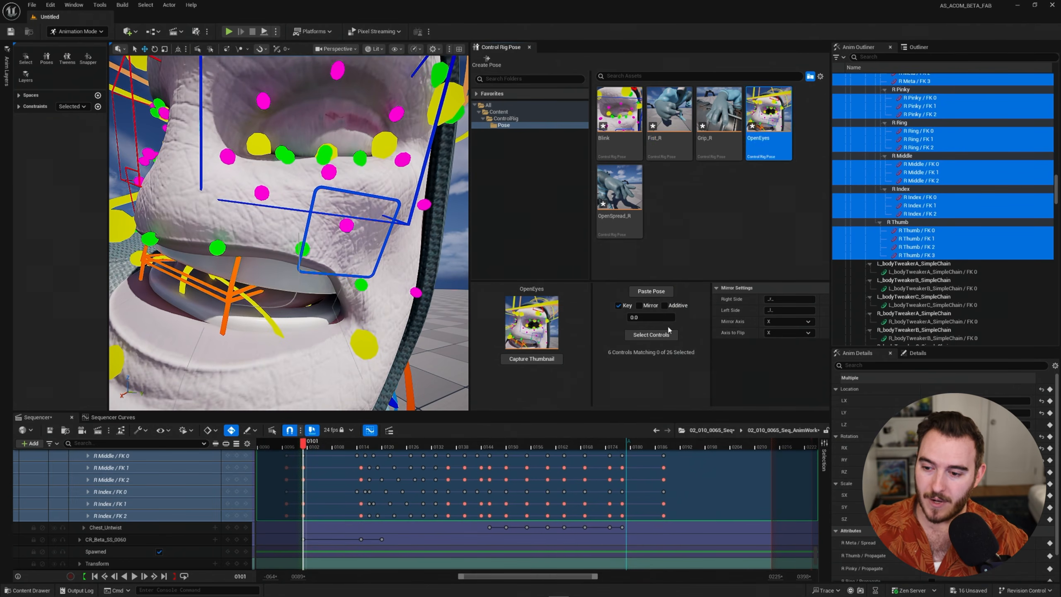
left_click(651, 334)
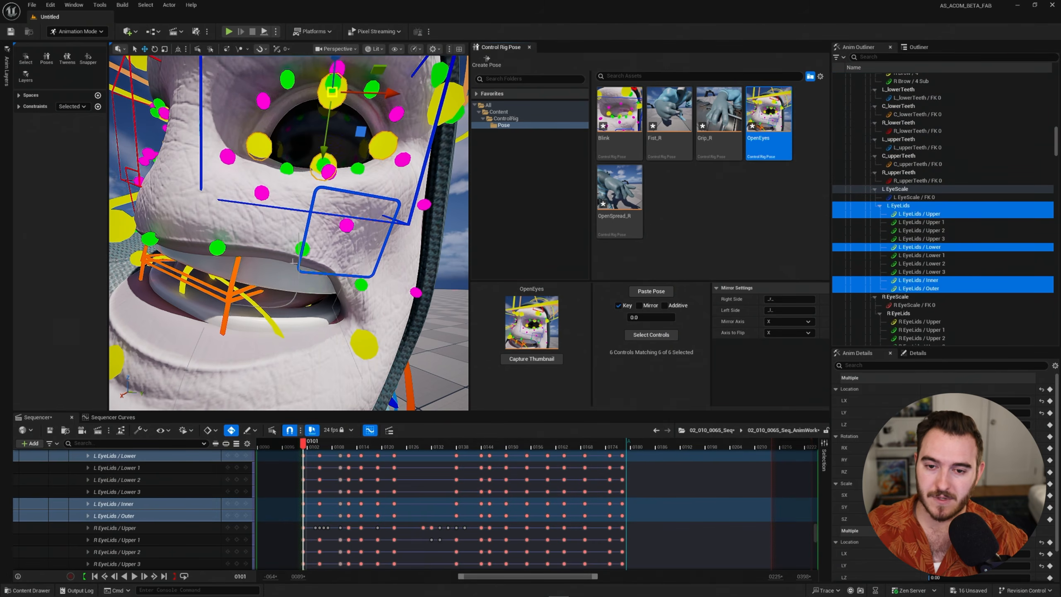
key("f")
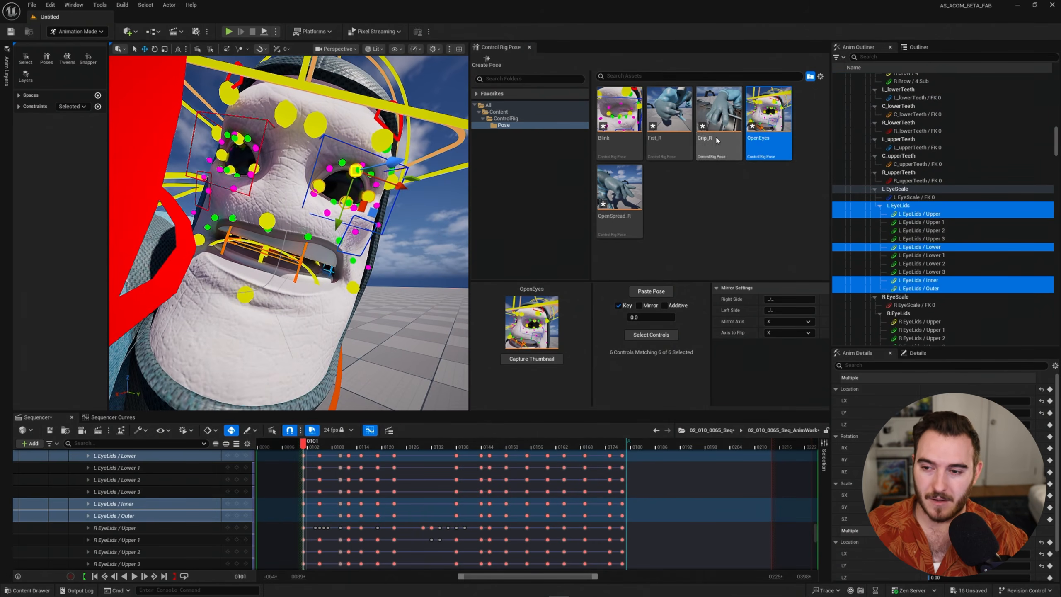
Blend the Blink pose partially onto the selected left eyelid controls, and select the OpenEyes pose asset
left_click(624, 130)
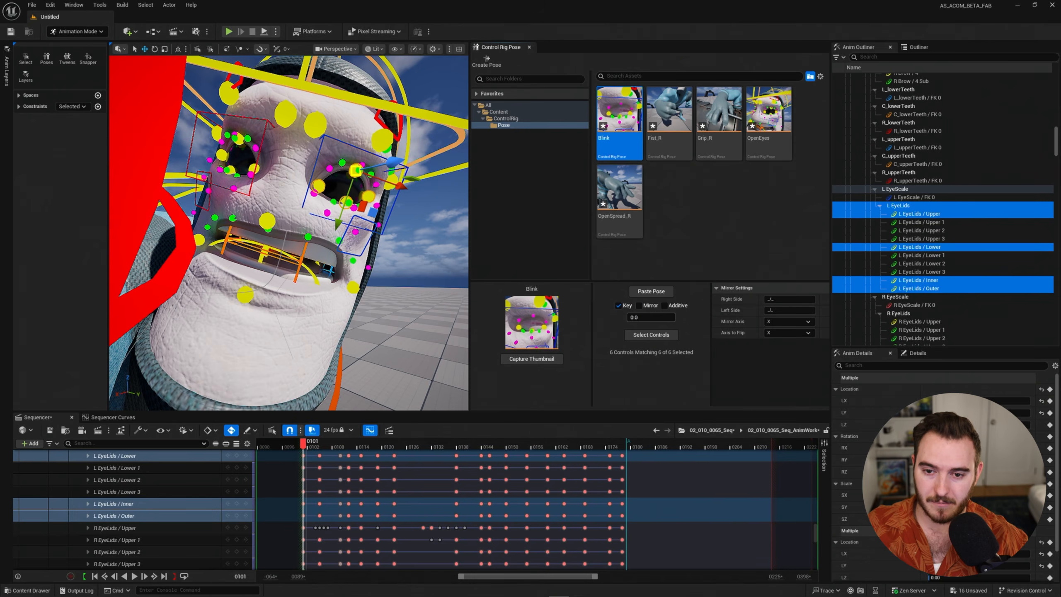
left_click_drag(632, 318, 647, 317)
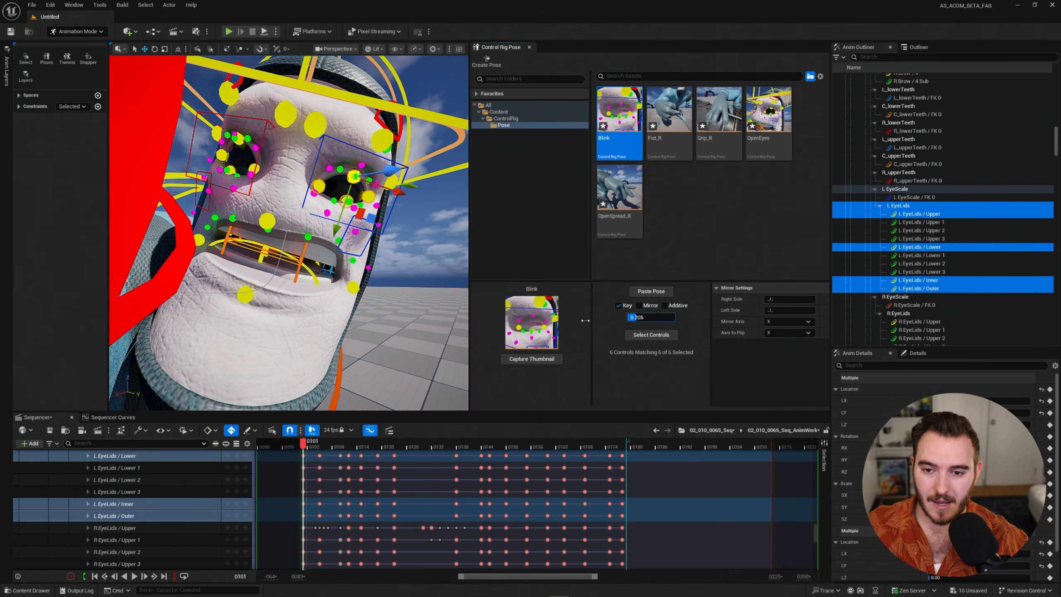
left_click(768, 111)
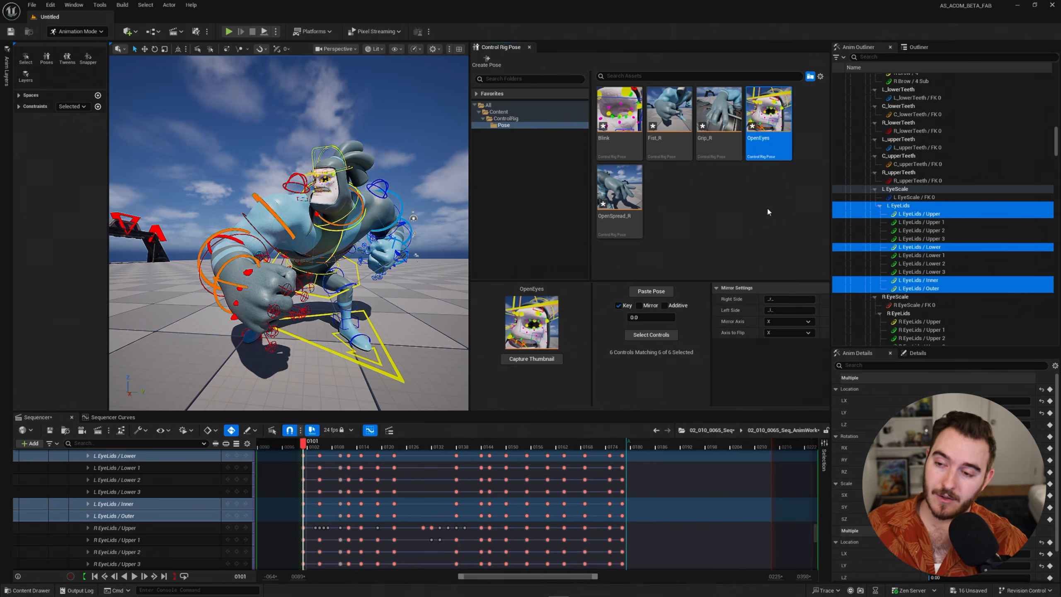
right_click_drag(356, 226, 322, 252)
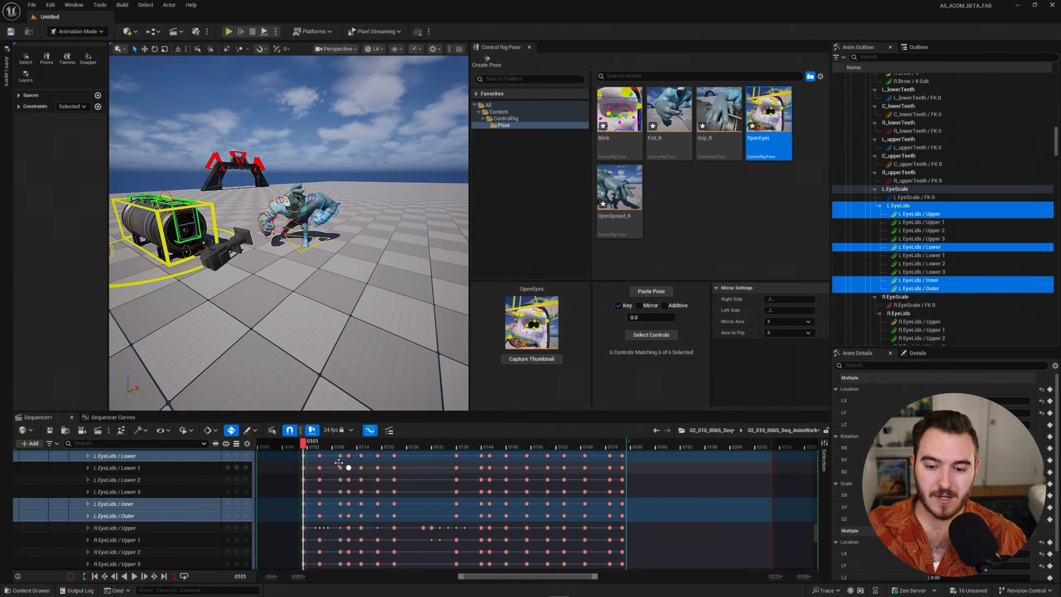
mouse_move(310, 446)
left_mouse_down()
mouse_move(577, 447)
mouse_move(303, 447)
left_mouse_up()
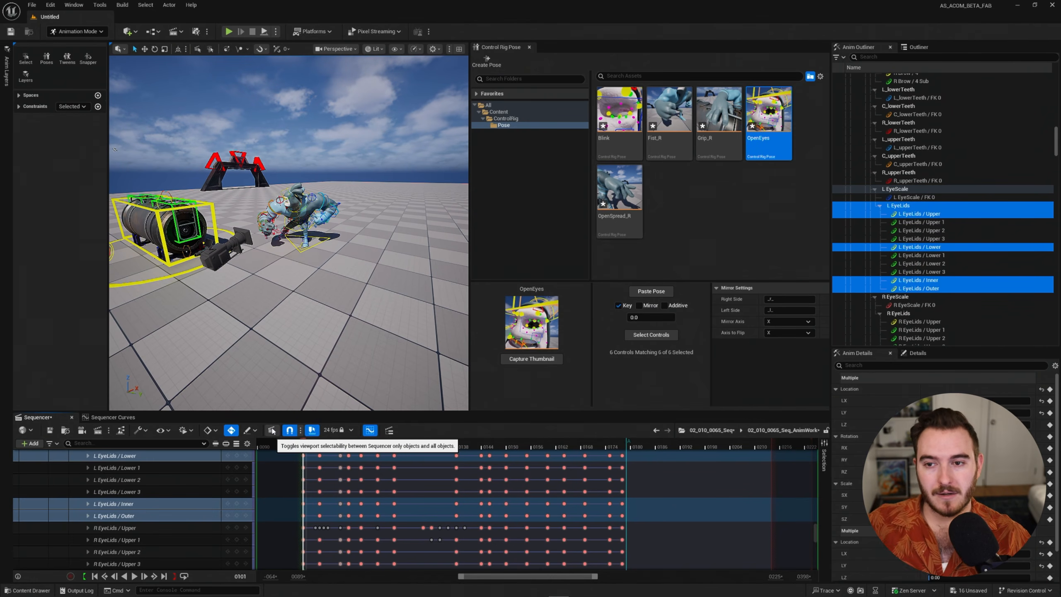
key("w")
right_click_drag(296, 278, 390, 275)
key("s")
right_click_drag(333, 245, 333, 245)
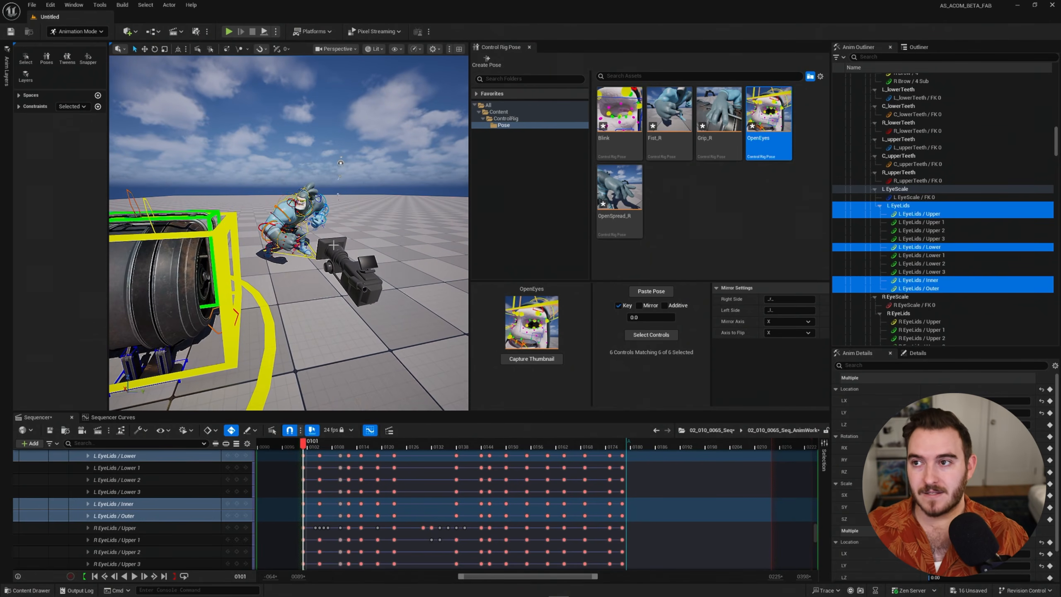